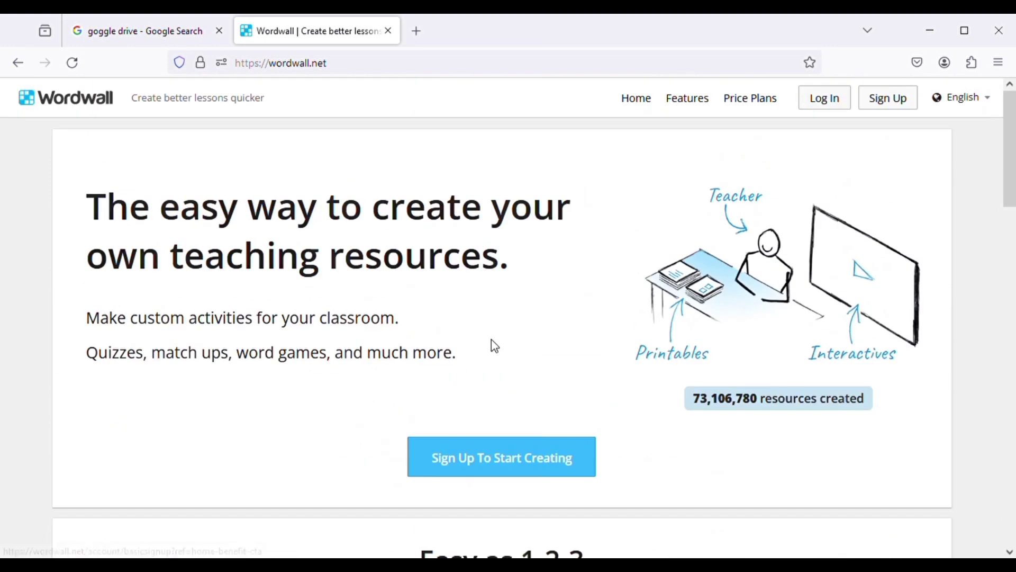
Open the sign-up page for a Basic account.
click(488, 468)
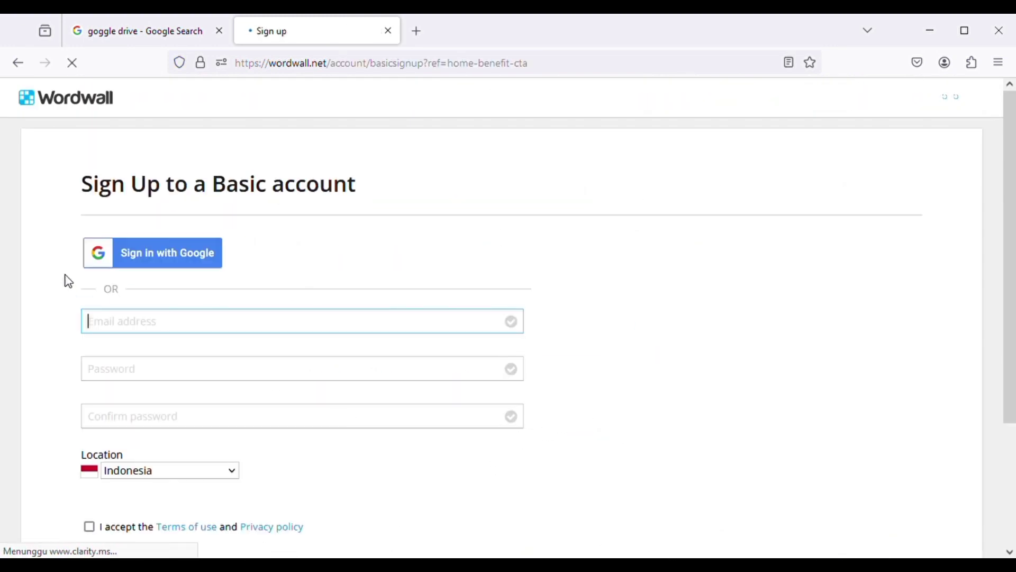
click(122, 379)
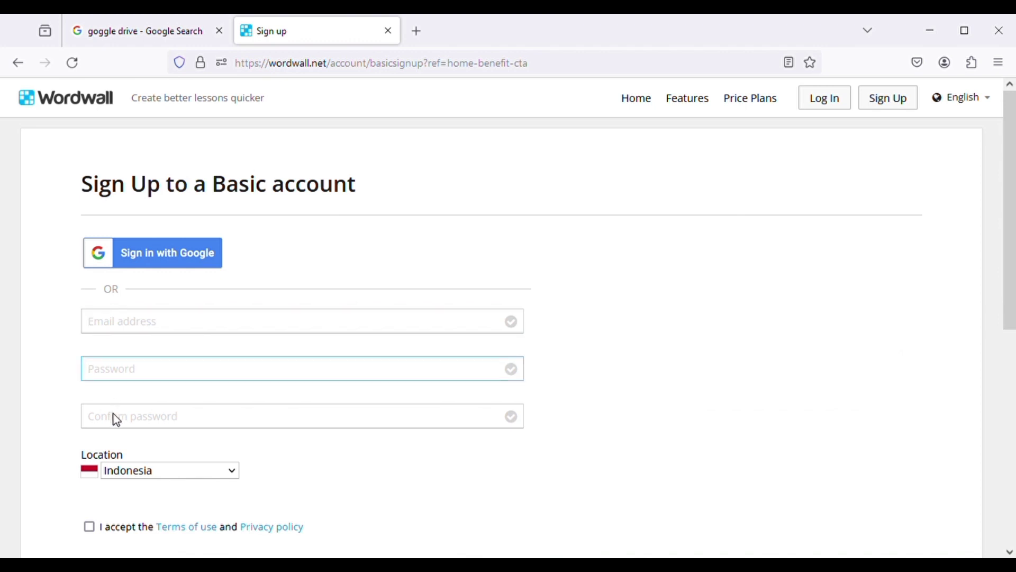
click(318, 486)
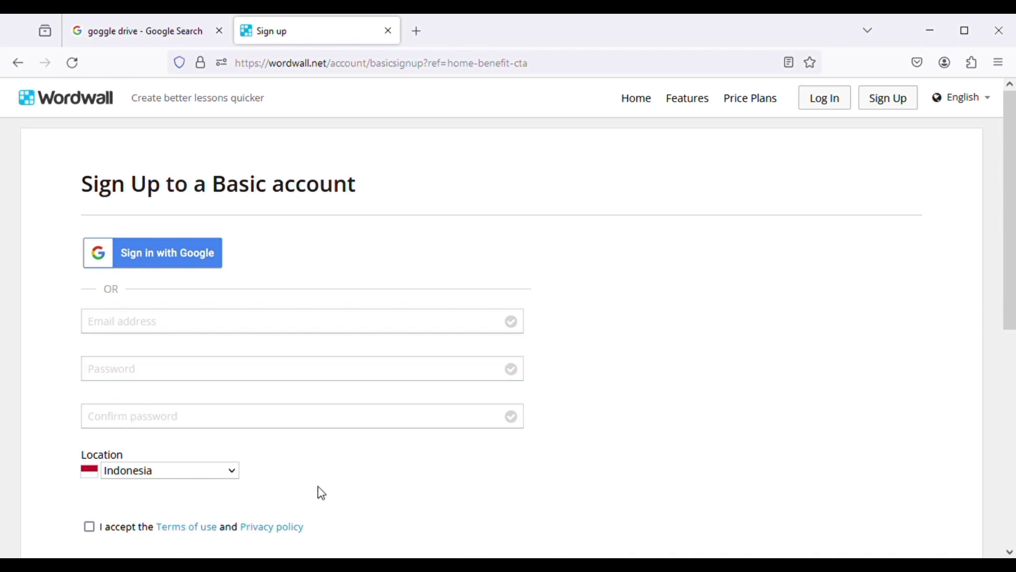
click(225, 425)
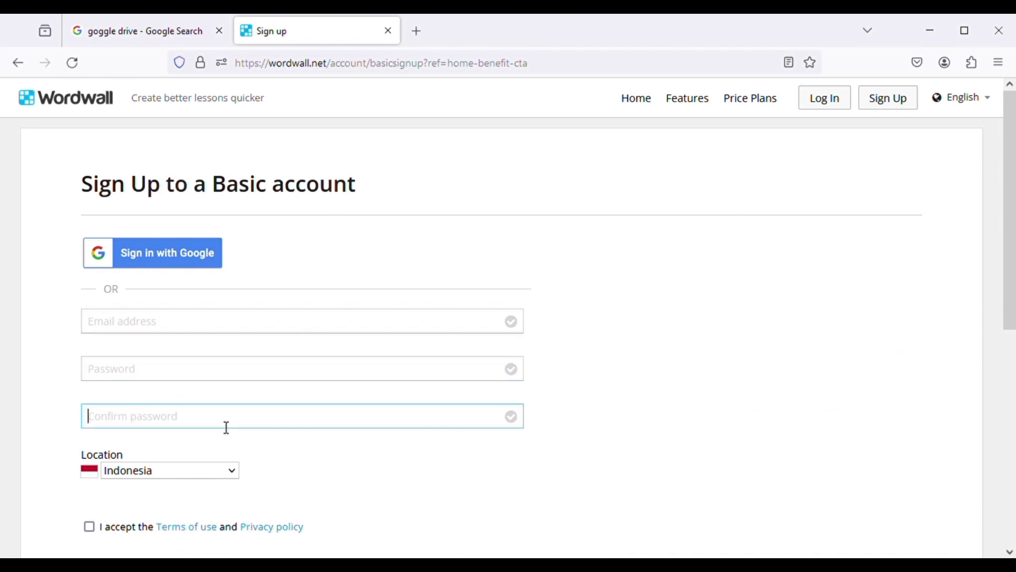
click(300, 517)
scroll(303, 508, down, 7)
scroll(304, 505, up, 7)
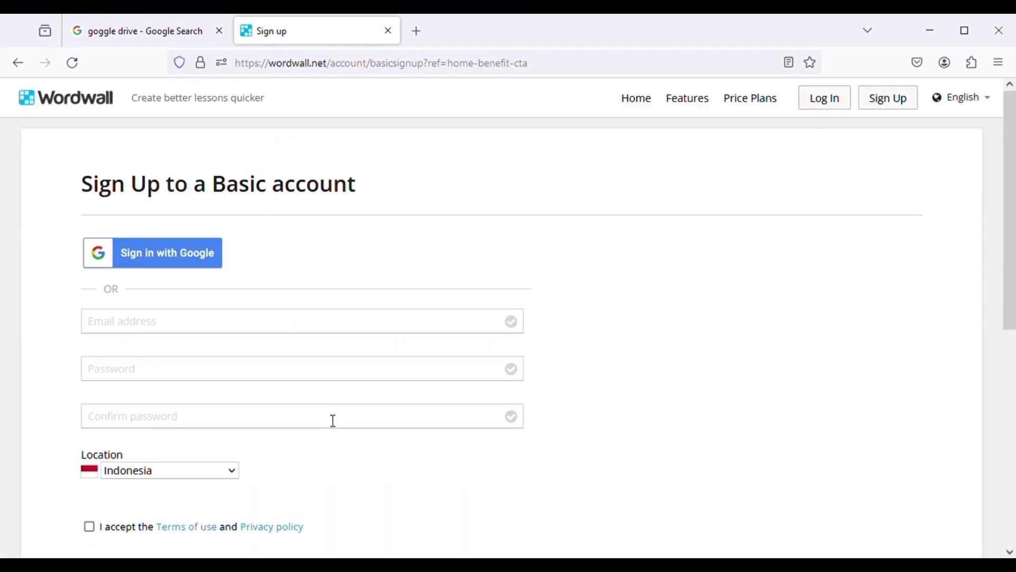
Sign in with the Google account and start a new activity from the Open the box template.
click(172, 269)
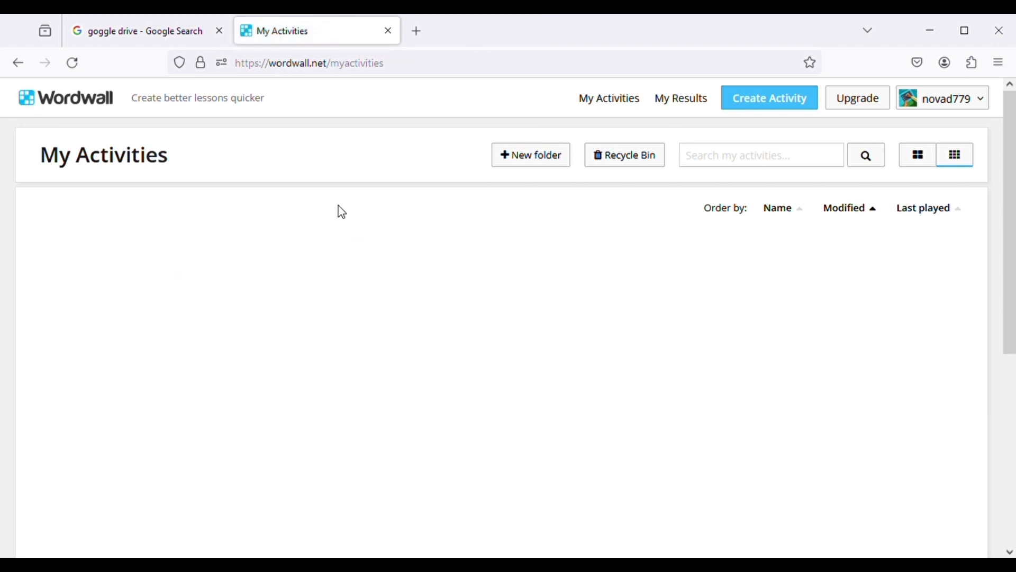
click(778, 111)
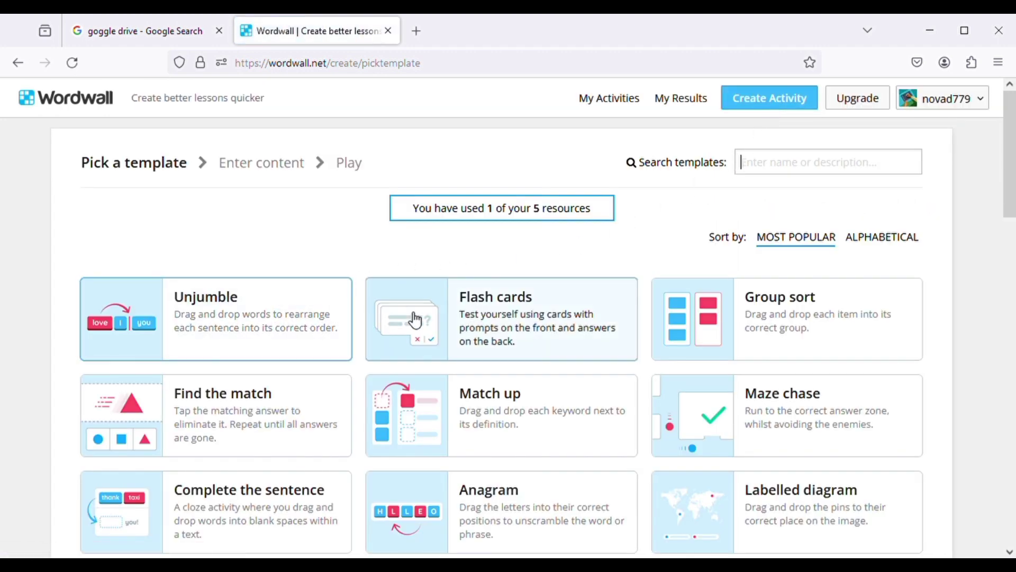
scroll(462, 433, down, 7)
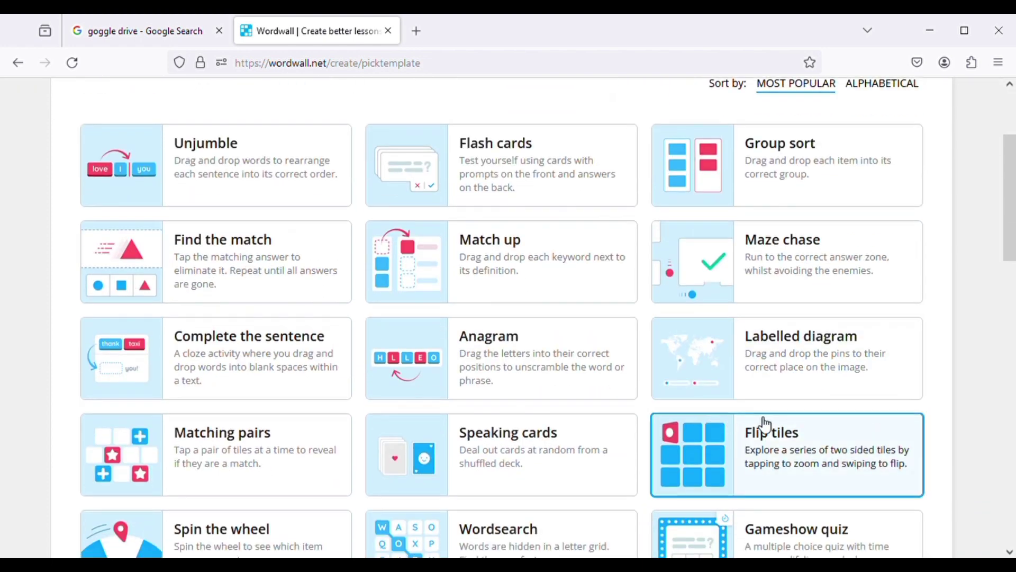
scroll(550, 433, down, 1)
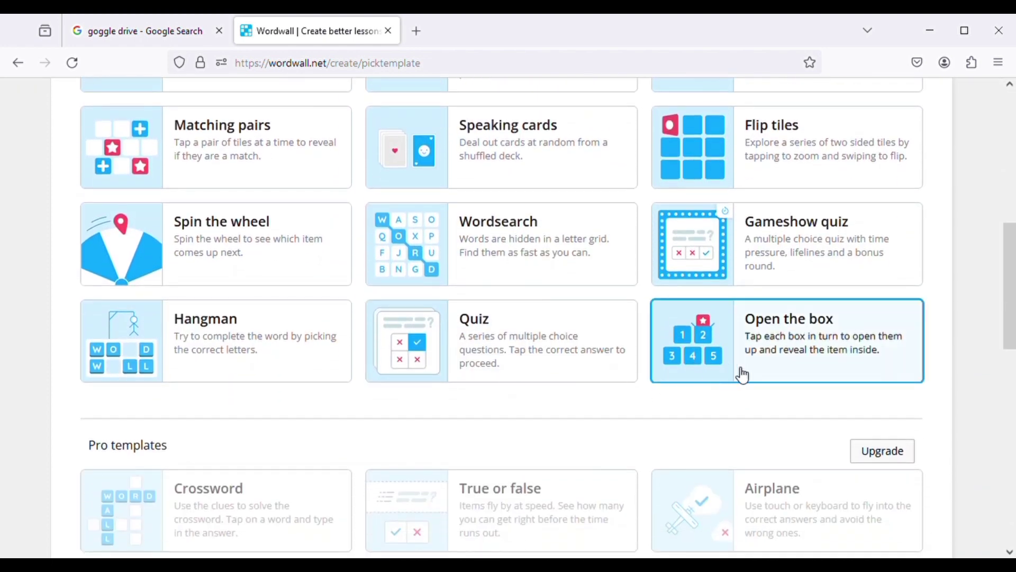
click(736, 373)
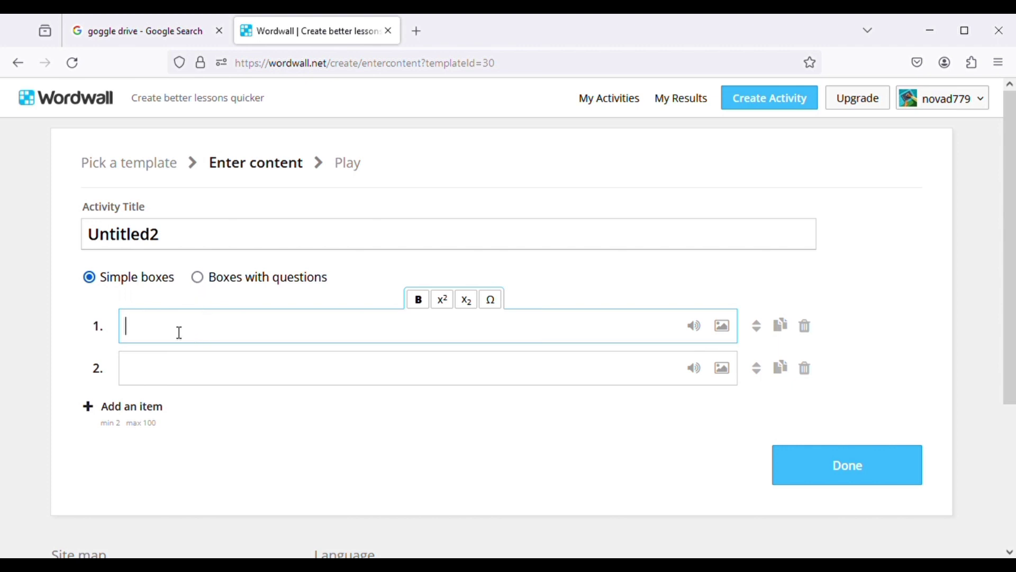
Switch the activity to boxes with questions and title it "Mengenal Waktu".
click(199, 279)
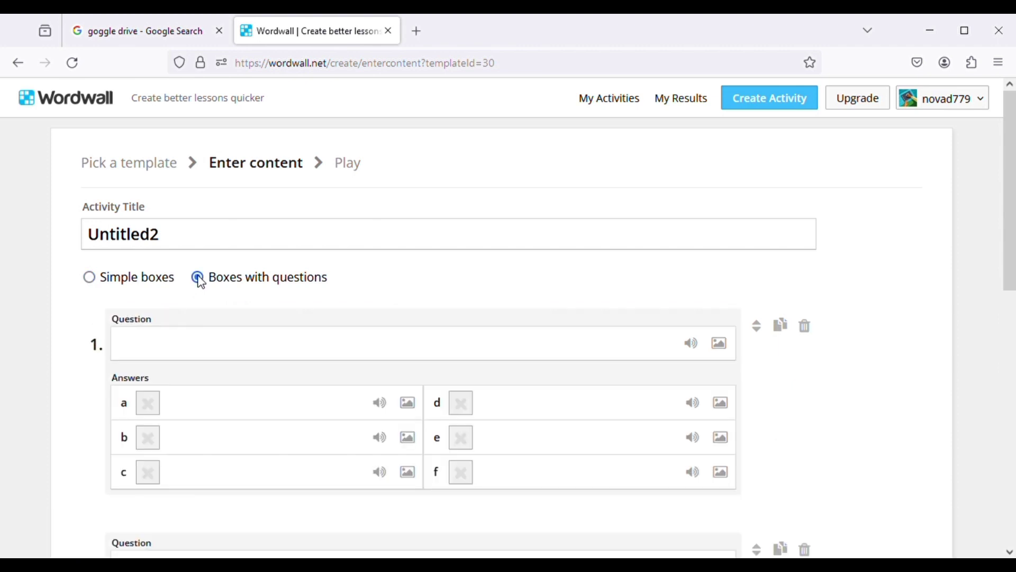
click(185, 243)
key(ctrl+a)
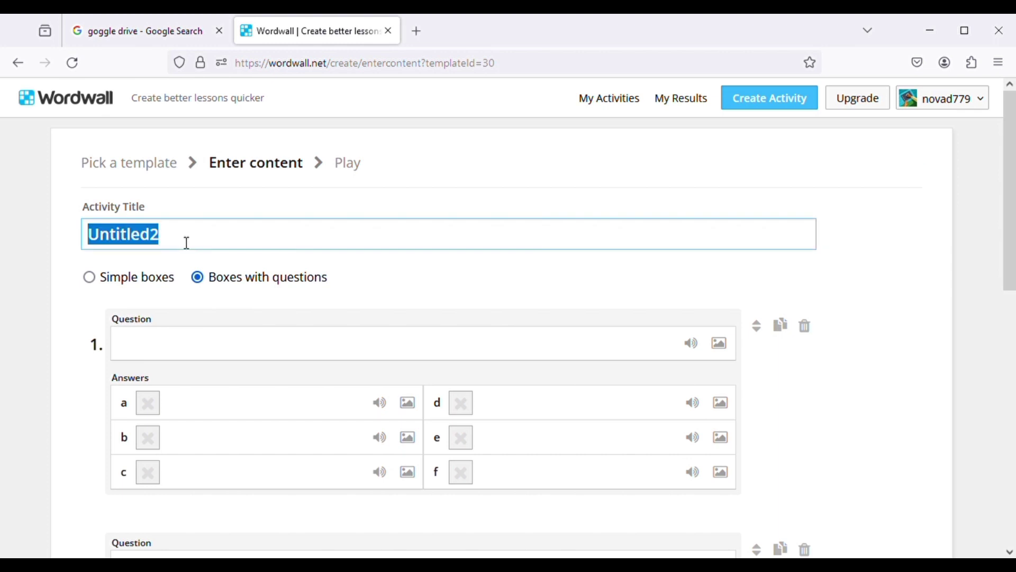
text(Mengena)
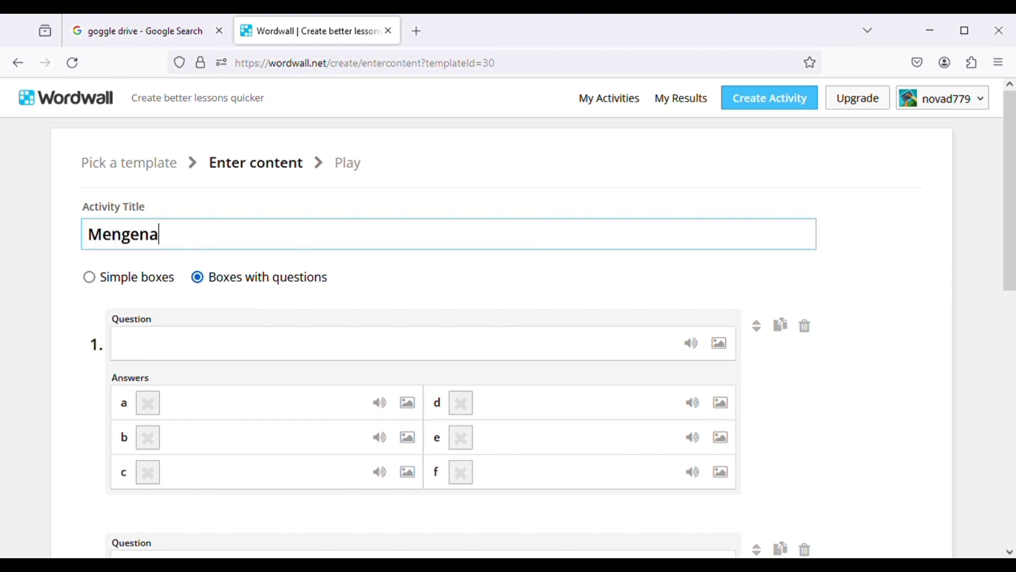
text(l Waktu)
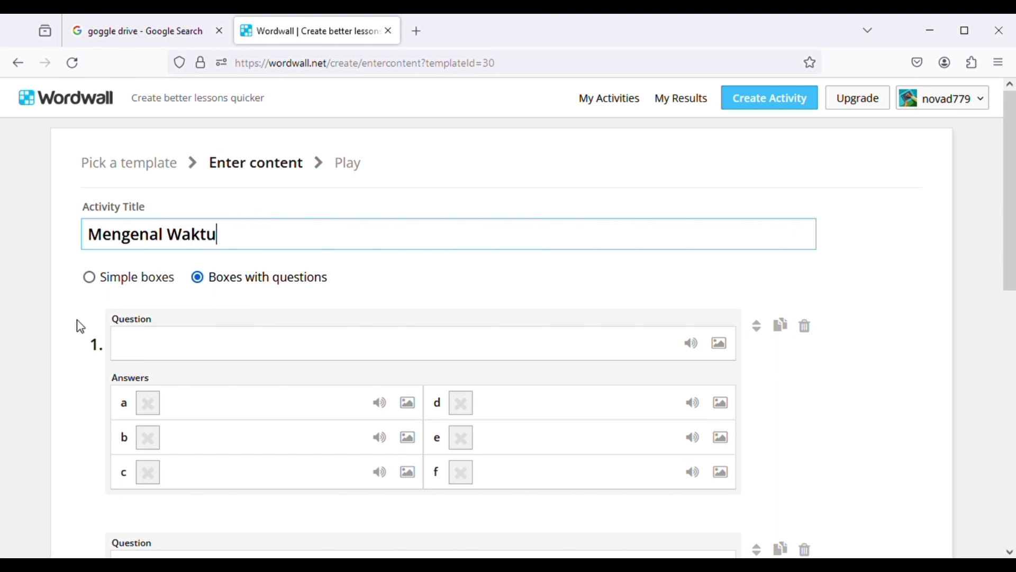
Open the image picker for question 1 and search for "clock" images.
click(135, 353)
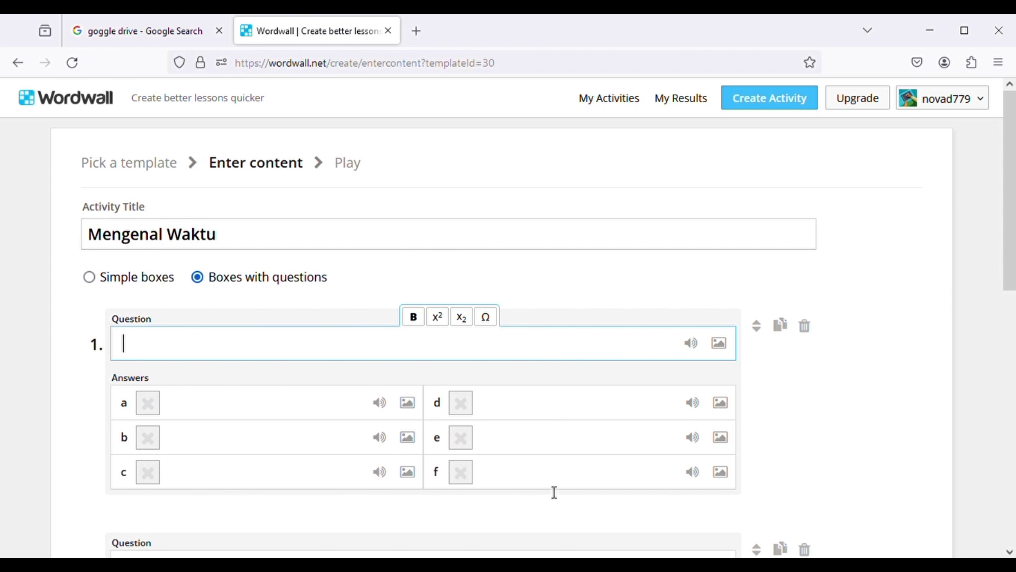
click(726, 357)
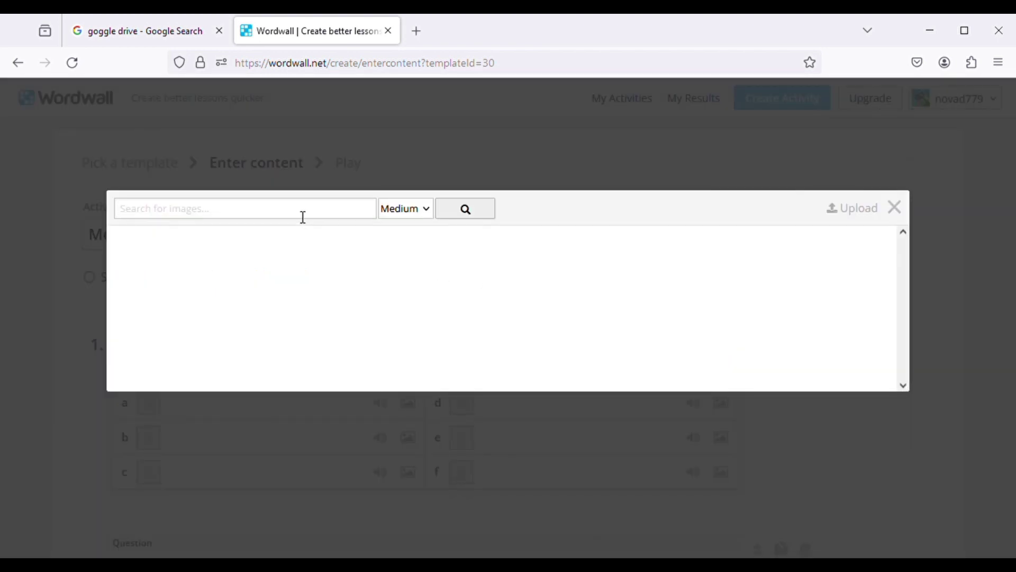
text(clock)
click(460, 212)
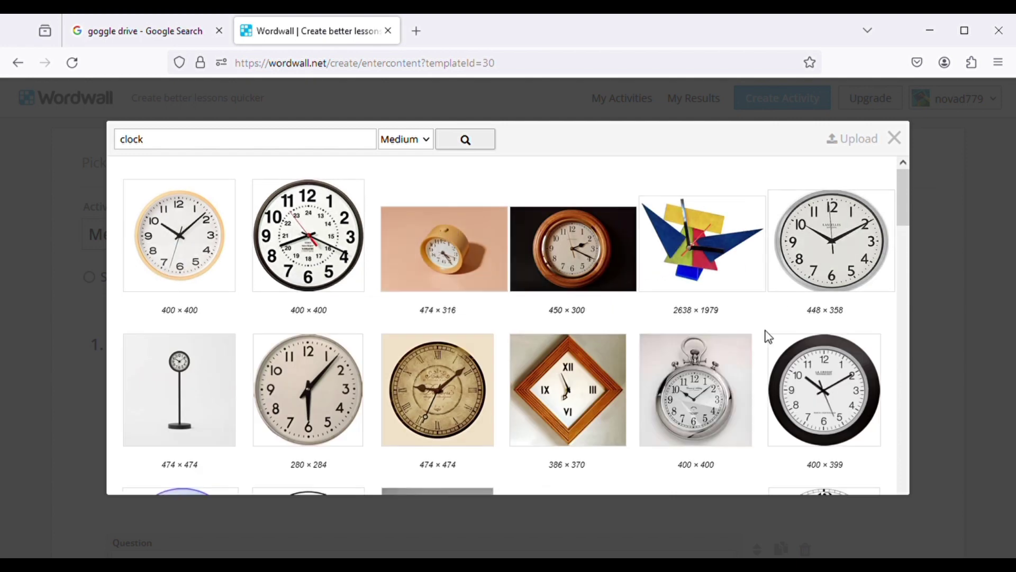
Examine the clock image results for a clearly readable analog clock face.
scroll(901, 202, down, 1)
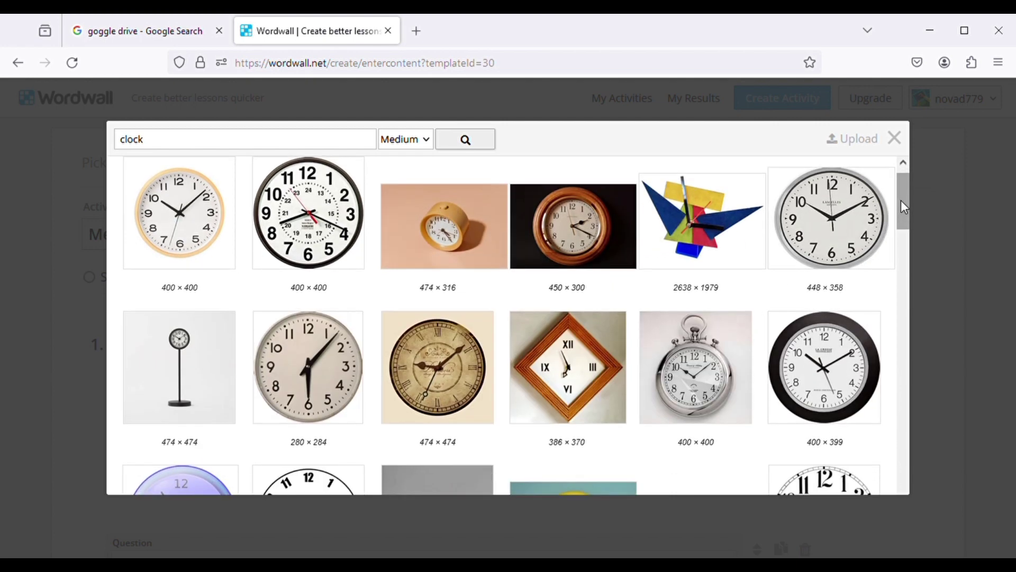
scroll(904, 206, down, 6)
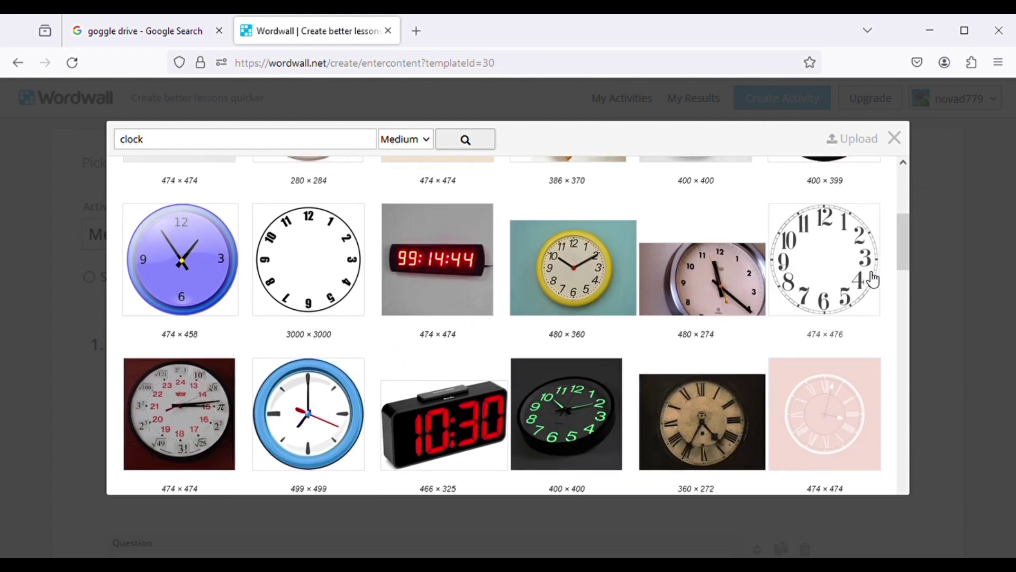
scroll(877, 301, down, 4)
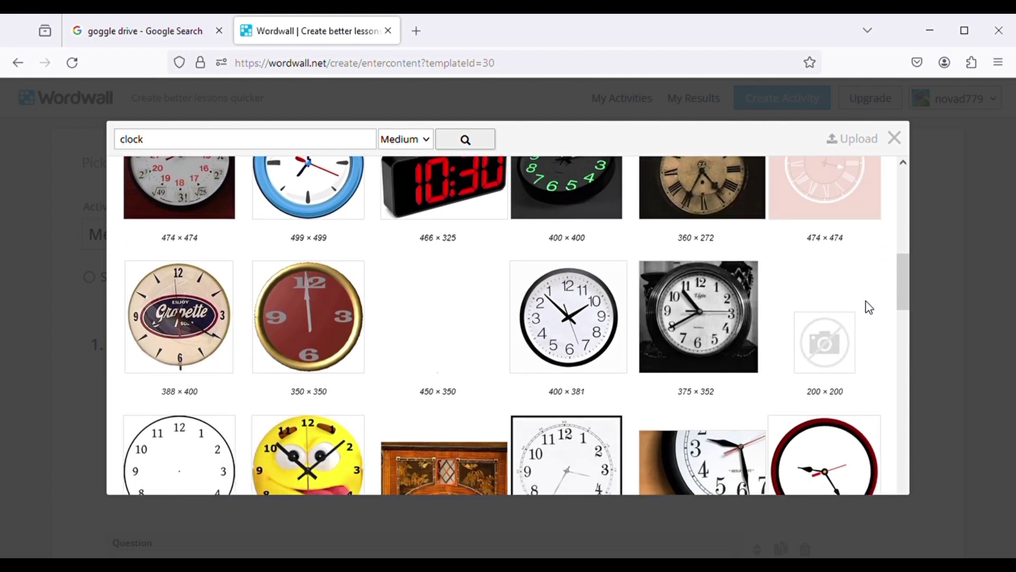
scroll(872, 309, down, 3)
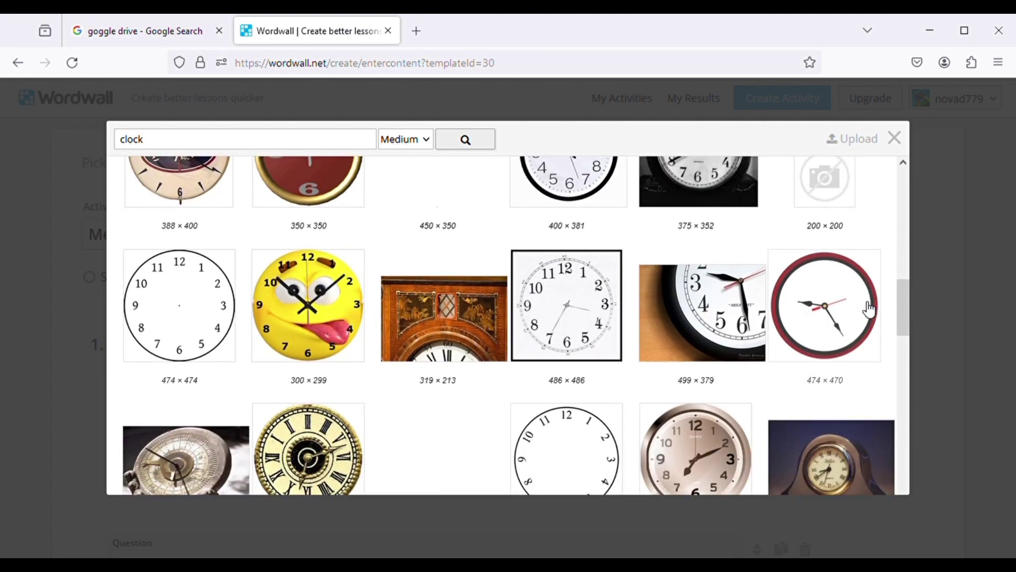
scroll(871, 310, down, 1)
scroll(870, 309, down, 5)
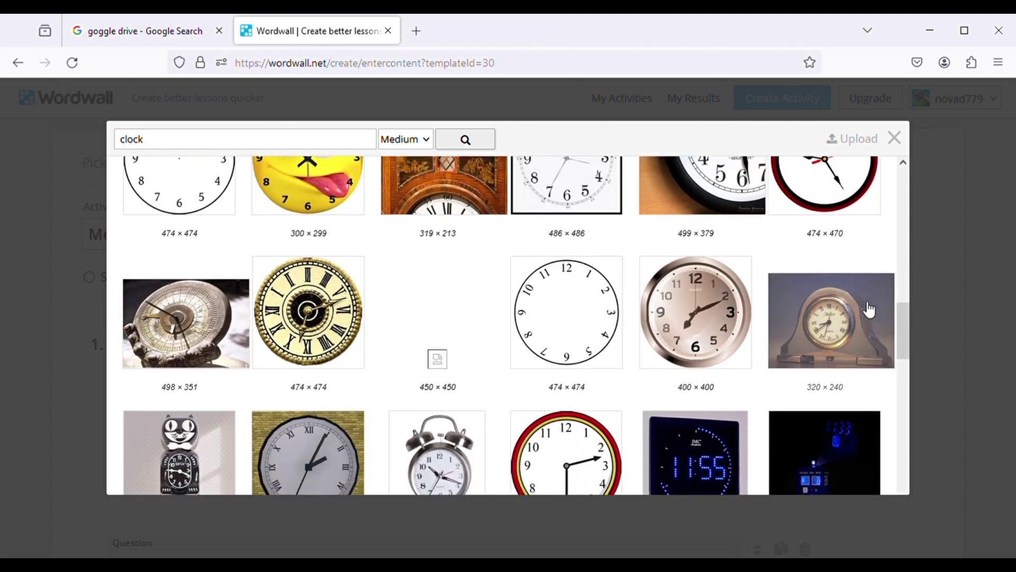
scroll(852, 315, down, 11)
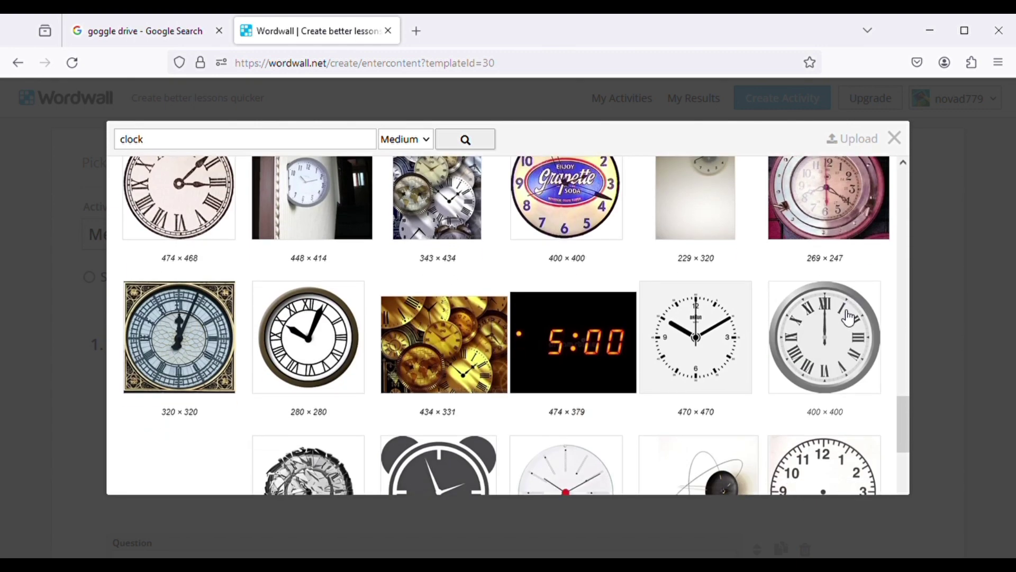
scroll(846, 317, down, 1)
scroll(845, 316, up, 1)
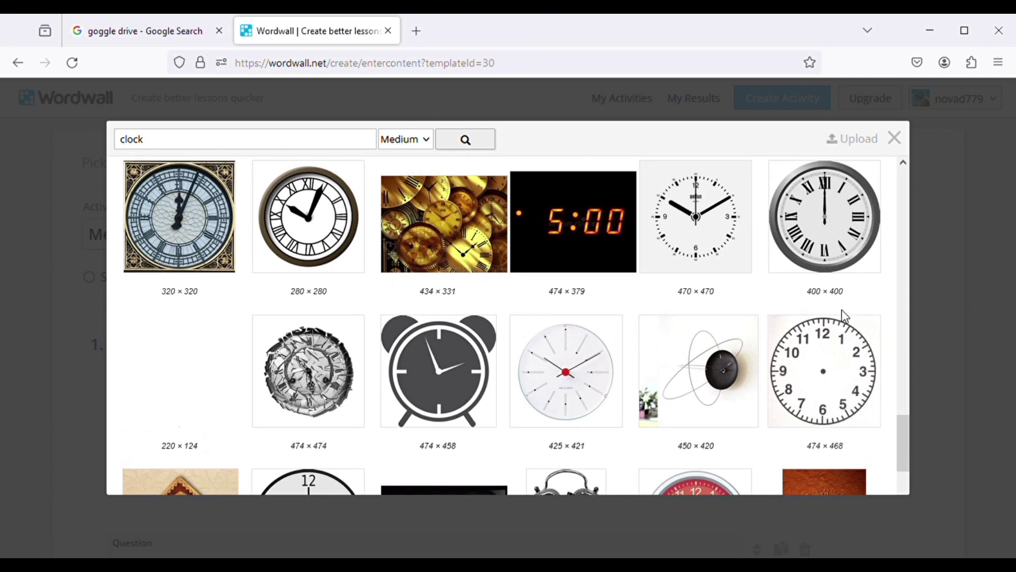
scroll(845, 317, down, 1)
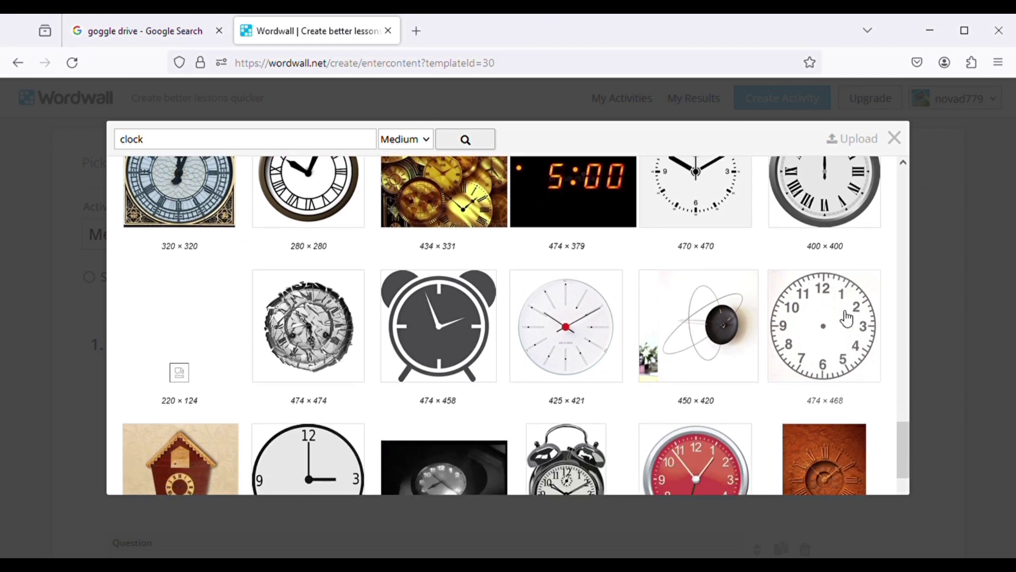
scroll(847, 318, down, 2)
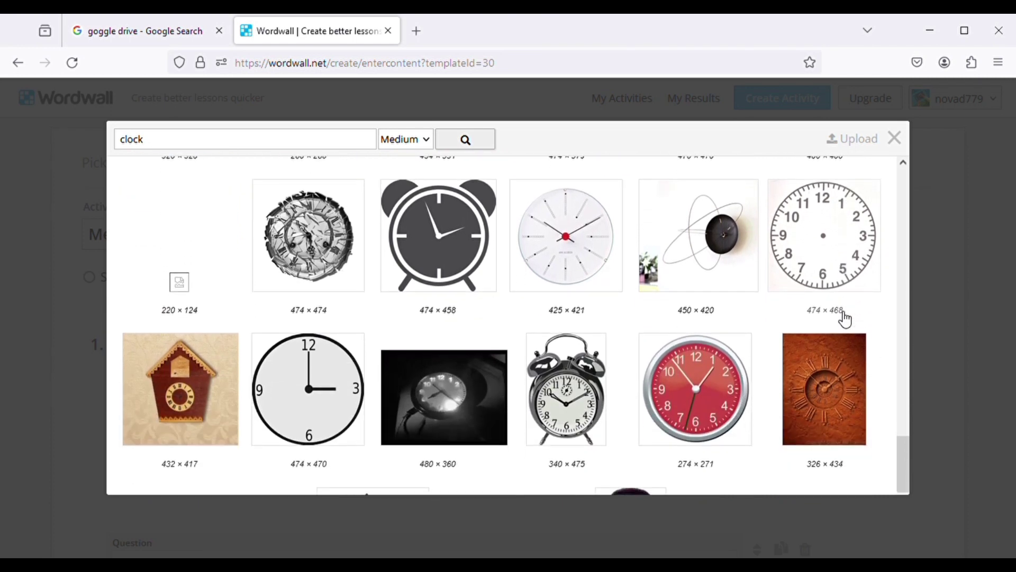
scroll(844, 317, down, 1)
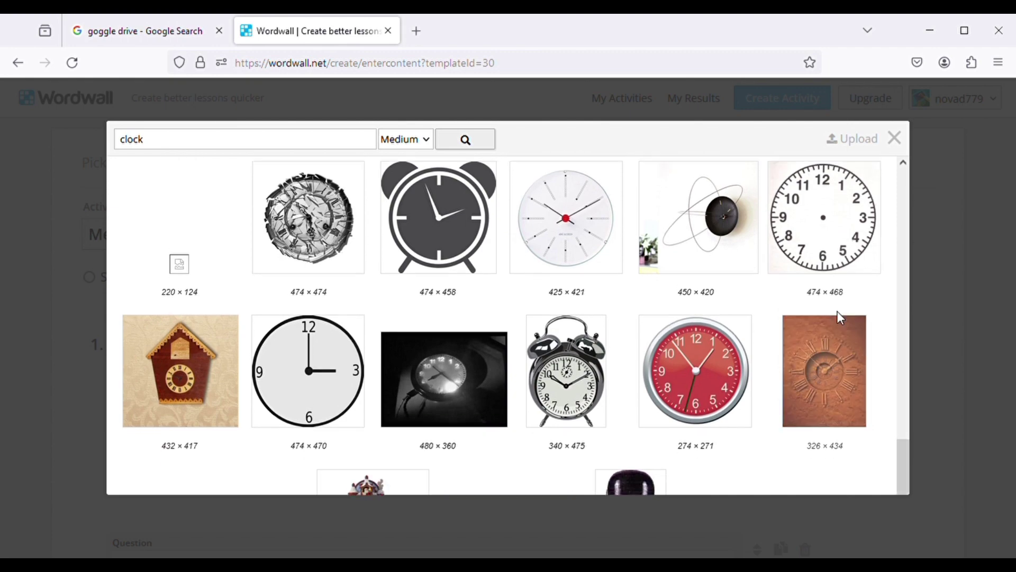
Insert the 448 × 358 silver-rimmed analog clock image from the first row of results into question 1.
scroll(844, 318, up, 1)
scroll(708, 340, up, 7)
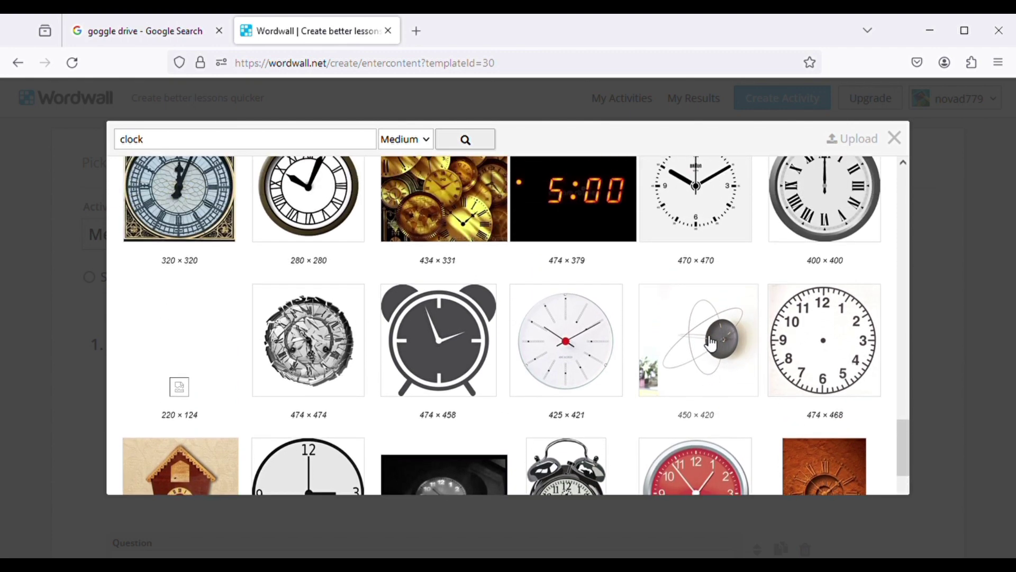
scroll(528, 351, up, 12)
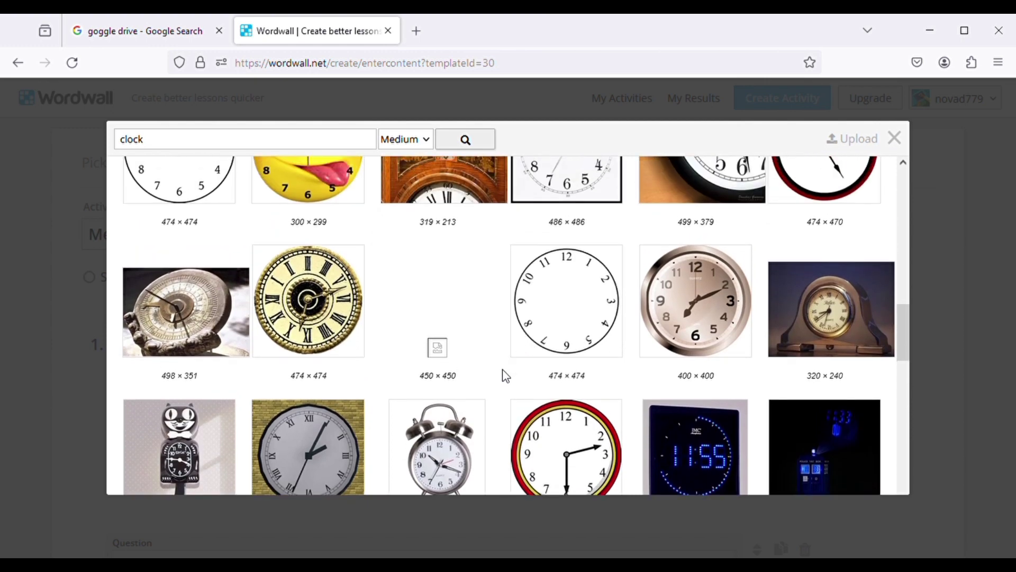
scroll(503, 376, up, 1)
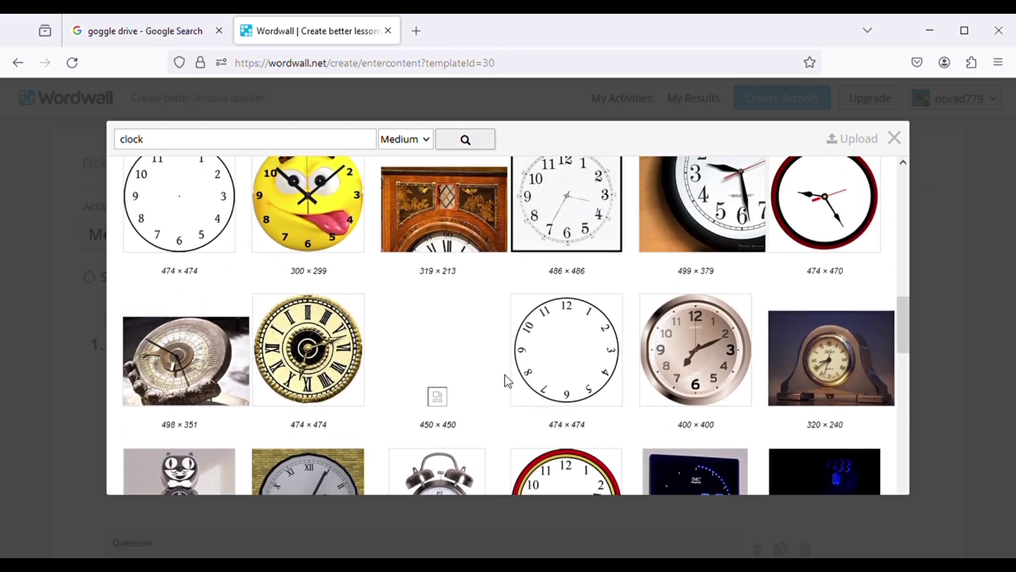
scroll(513, 378, up, 1)
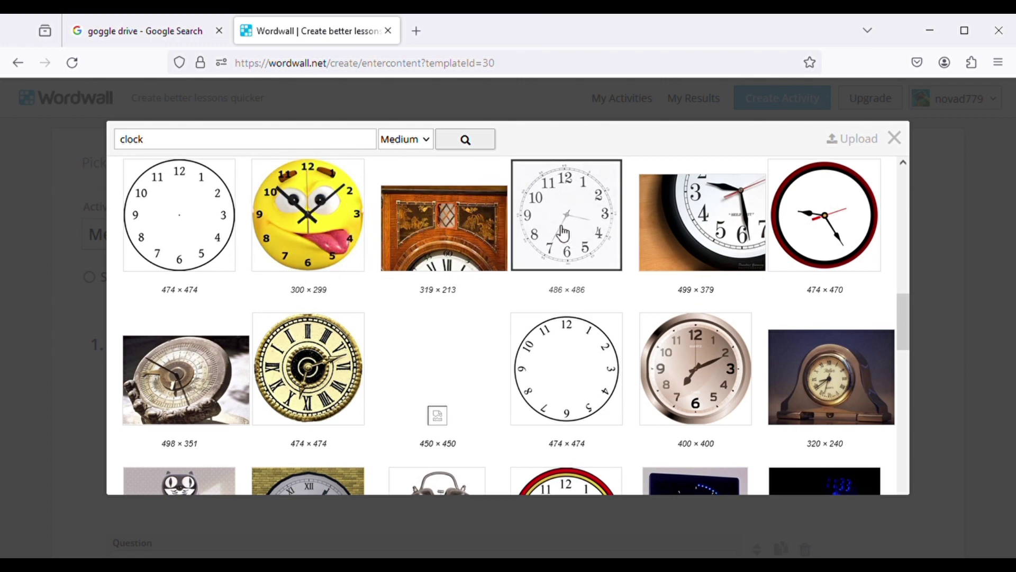
scroll(357, 262, up, 4)
scroll(438, 273, up, 1)
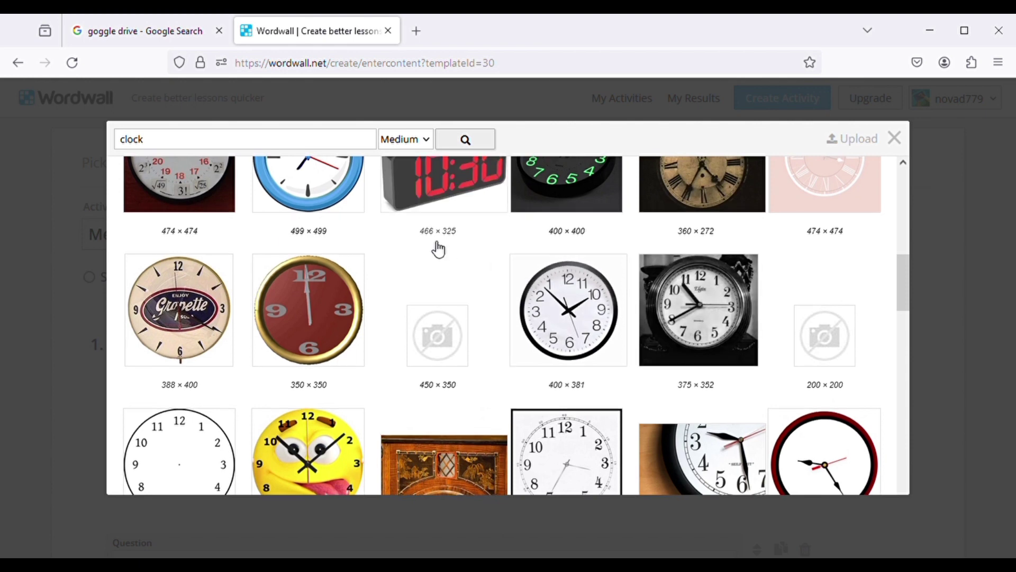
scroll(439, 265, up, 4)
scroll(452, 281, up, 5)
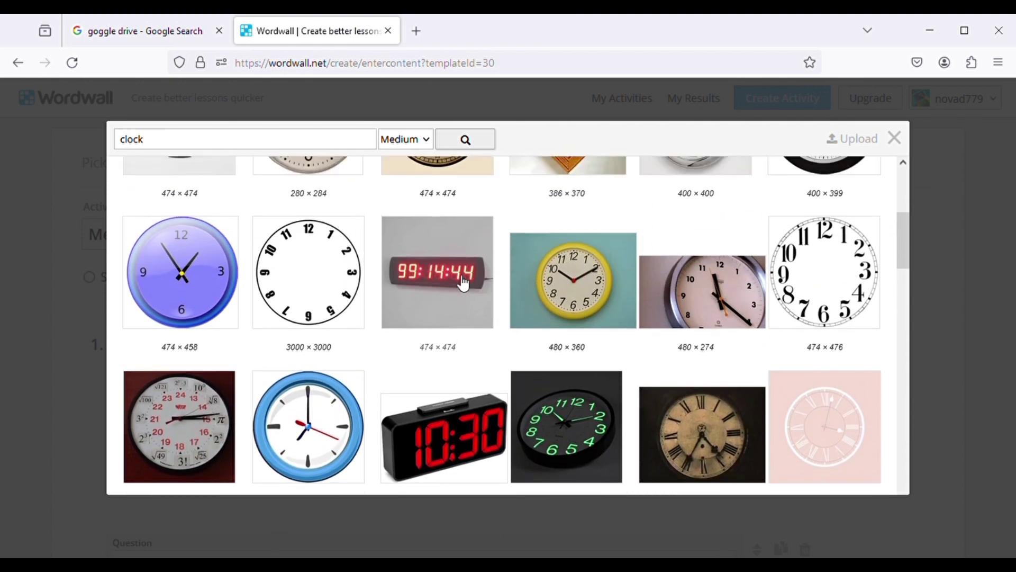
scroll(529, 318, up, 3)
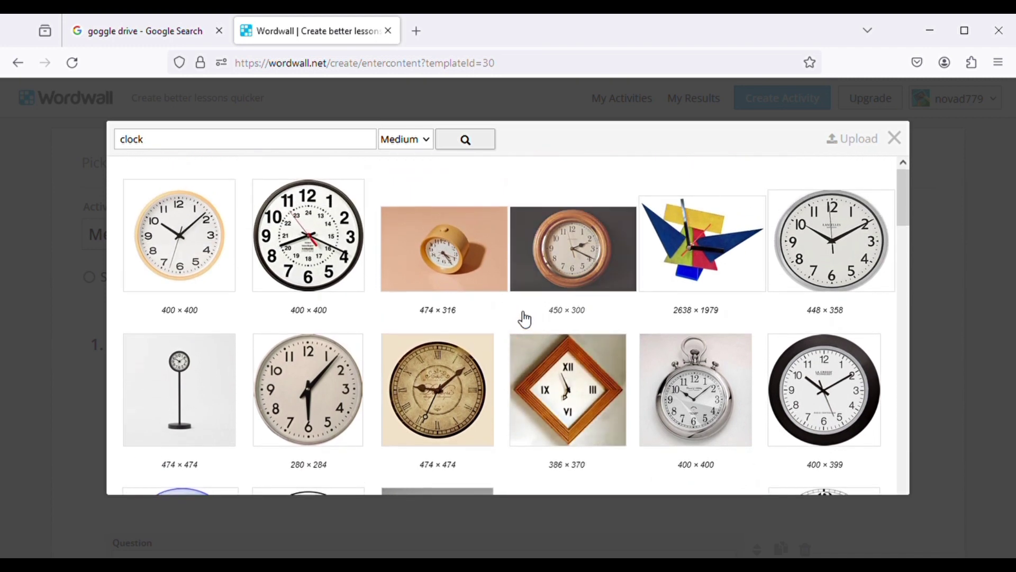
click(824, 269)
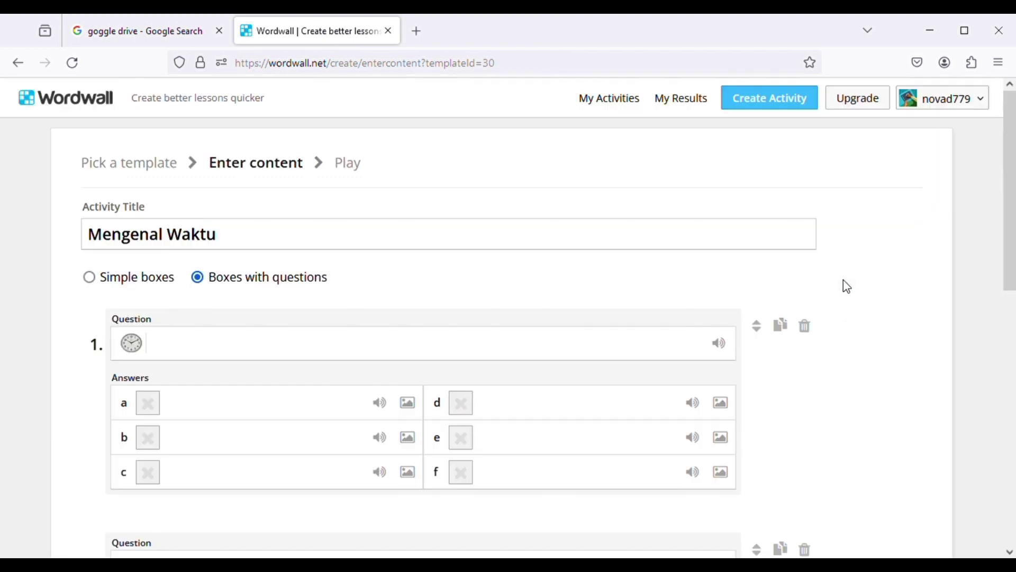
Enter "Pada gambar jam menunjukkan pukul berapa ?" as the text of question 1, beside the clock image.
click(264, 347)
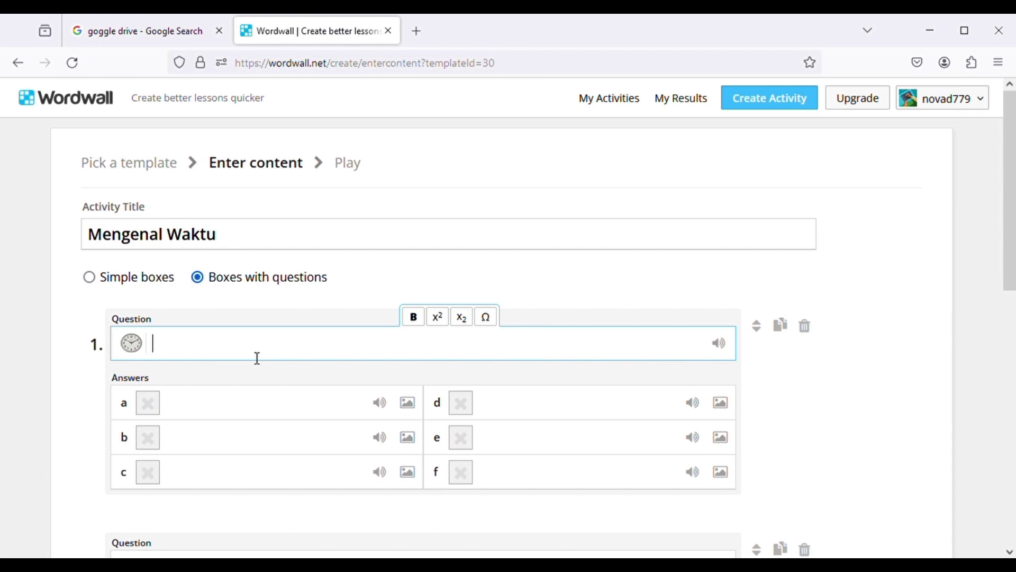
text(Pada G)
key(BackSpace)
text(gambar)
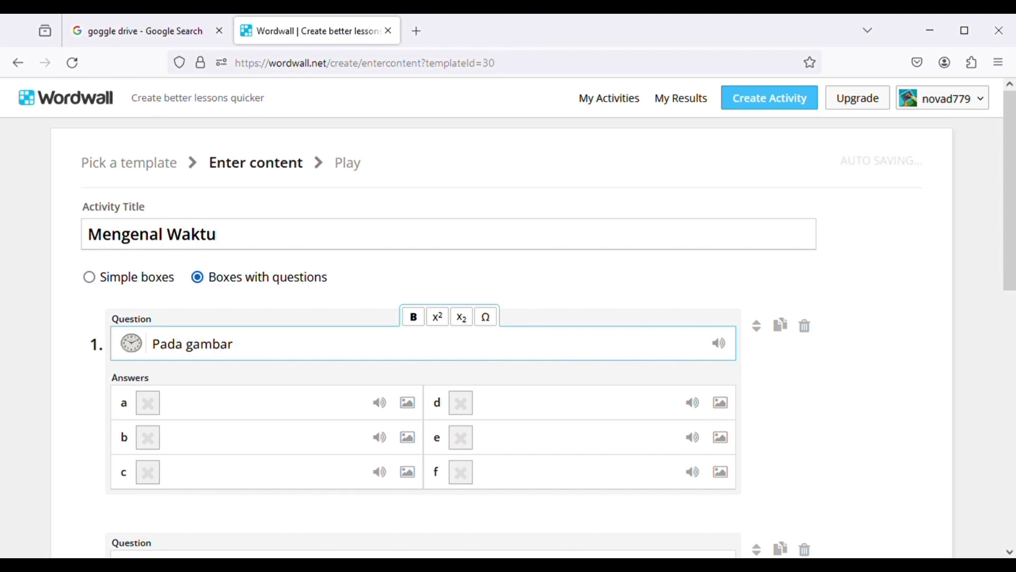
text( jam menun)
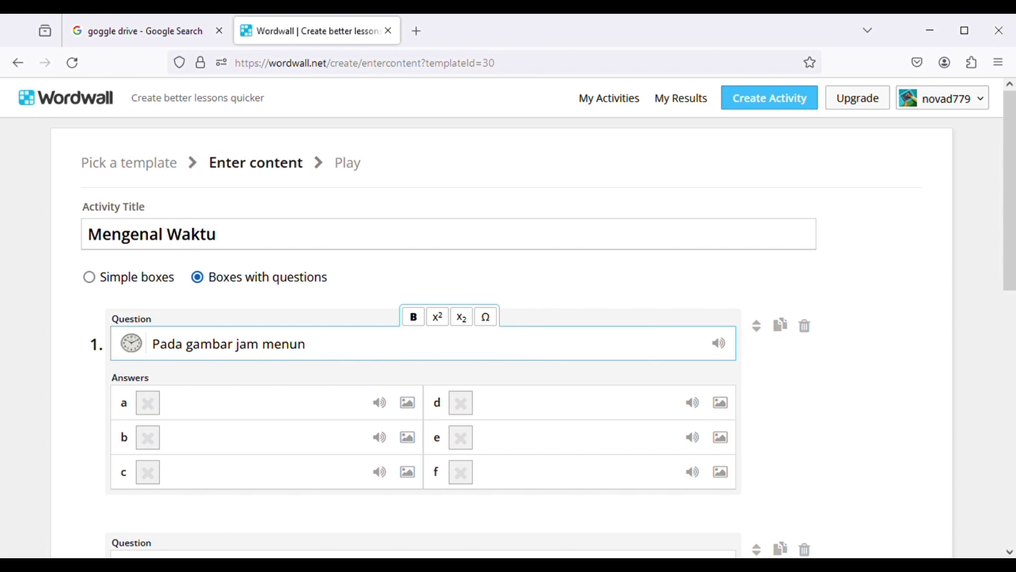
text(jukkan pukul)
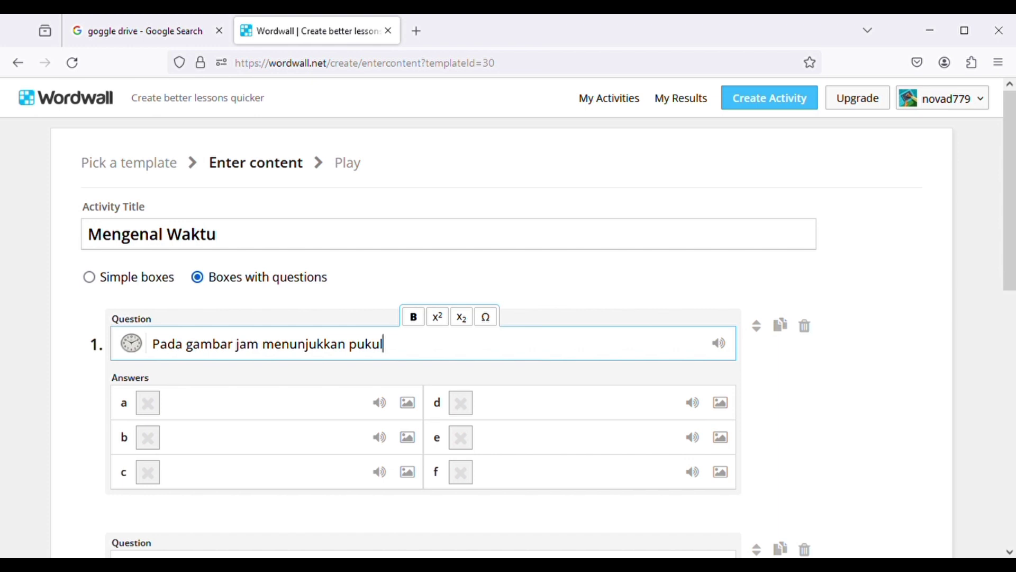
text( berapa ?)
Fill in question 1's answers a, b and c with "10.00 WIB", "09.10 WIB" and "10.05 WIB".
click(221, 415)
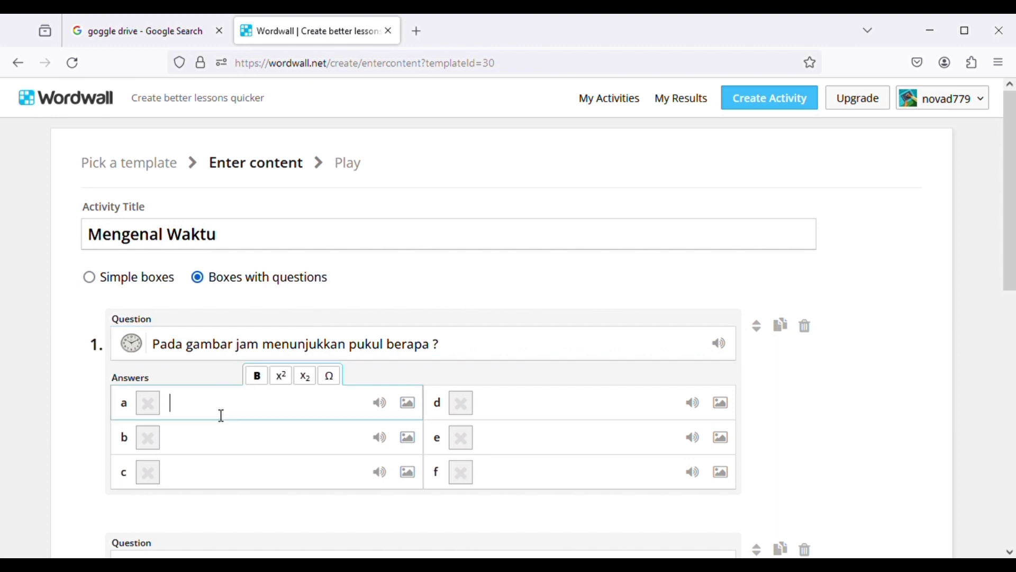
text(10.00 WIB)
click(204, 444)
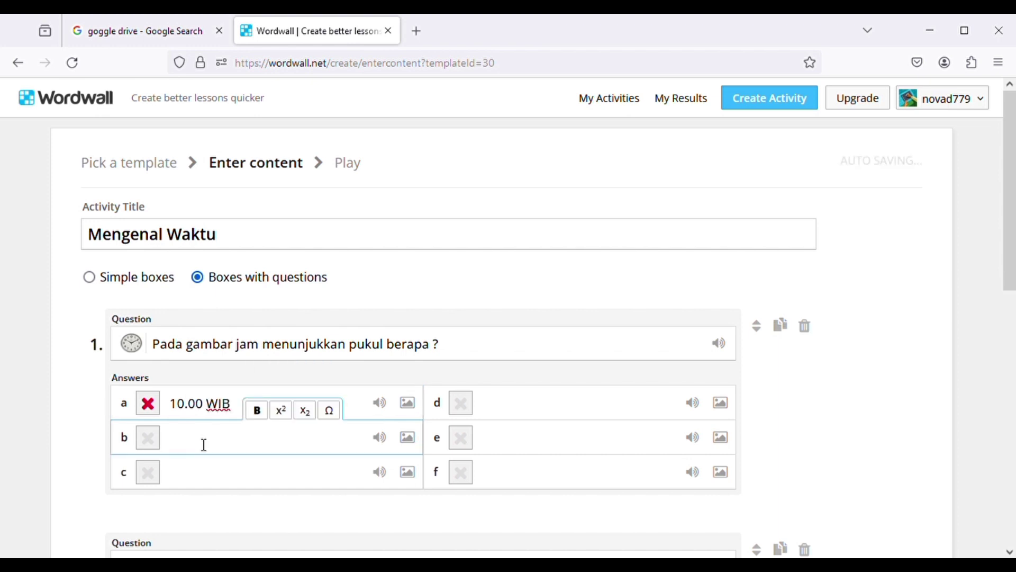
text(09.)
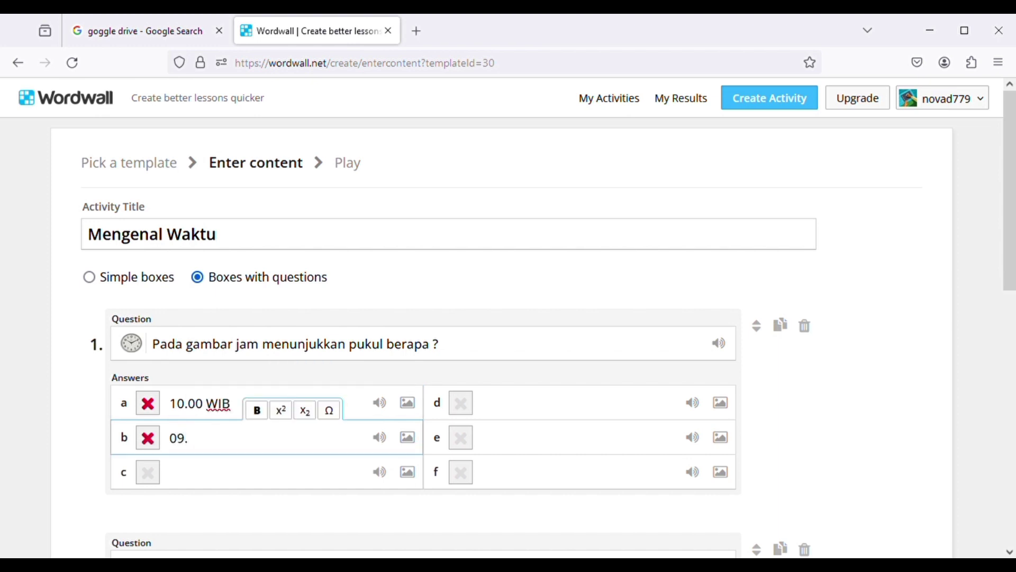
text(10 WIB)
click(186, 475)
text(10)
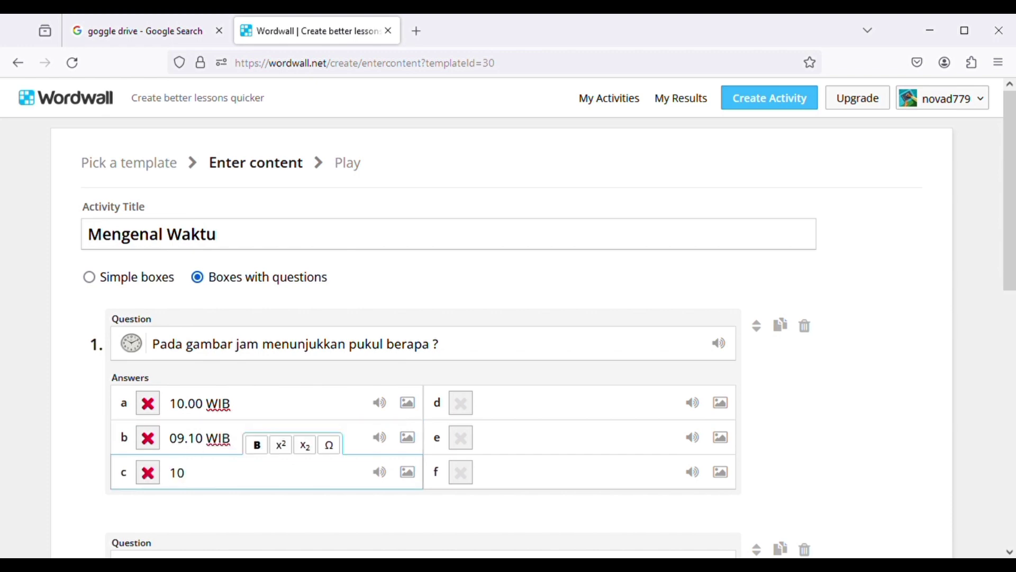
text(.05 WIB)
Fill in question 1's answers d, e and f with "10.01 WIB", "10.10 WIB" and "09.15", and mark e as correct.
click(494, 402)
text(!)
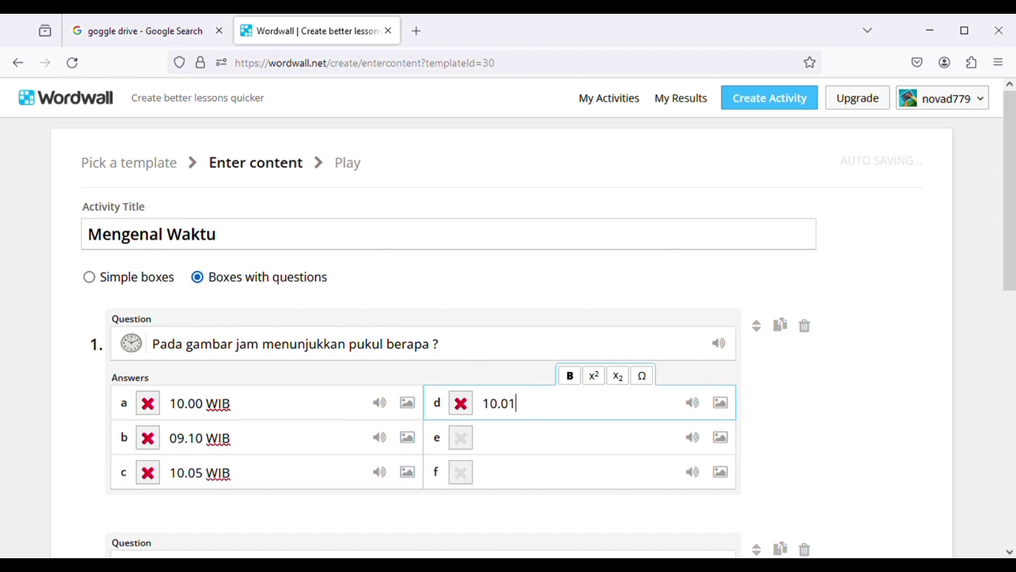
click(492, 441)
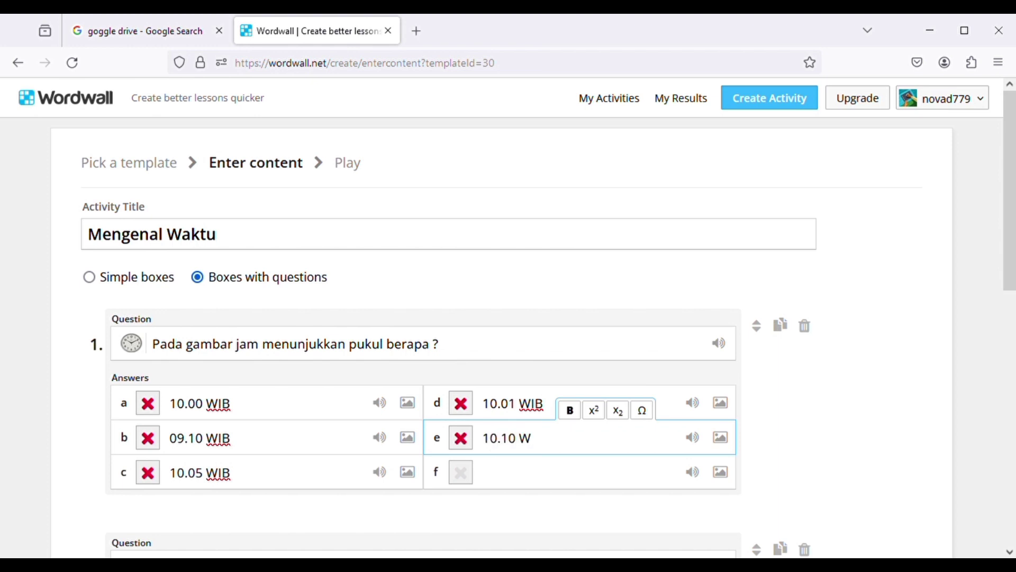
click(530, 484)
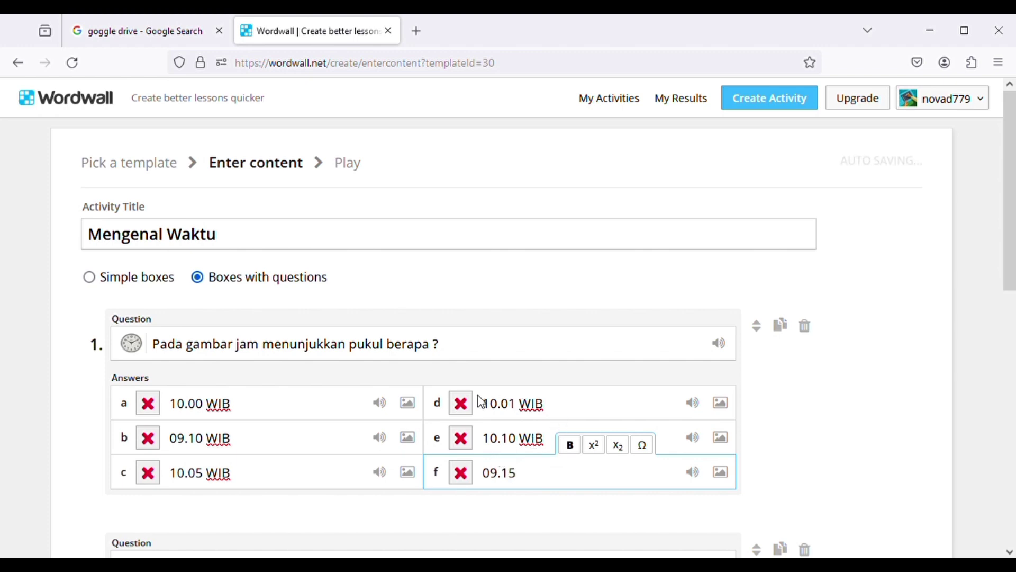
click(470, 447)
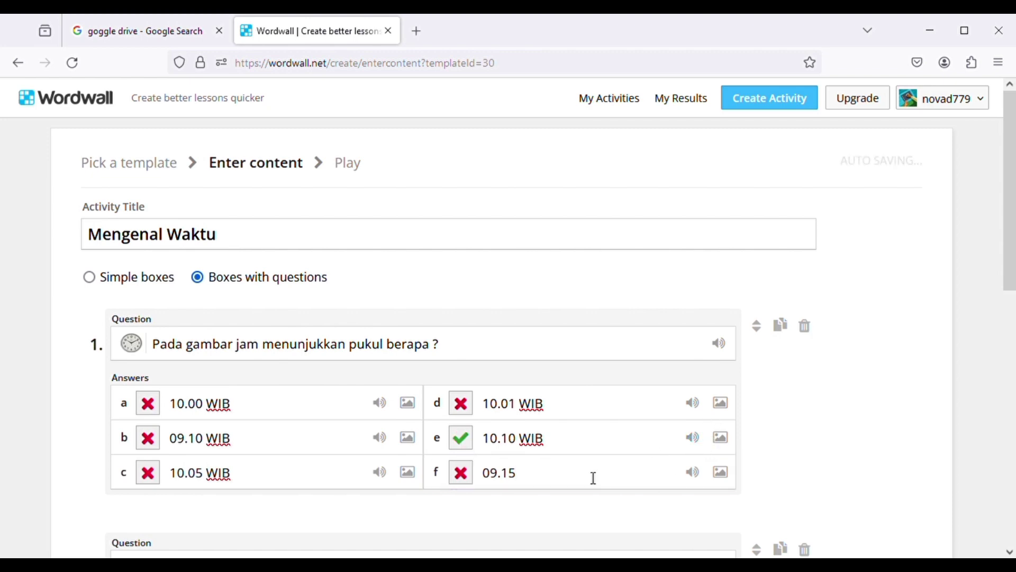
Enter "Gambar jam mana yang menunjukkan pukul 15.00 WIB" as the text of question 2.
scroll(594, 478, down, 3)
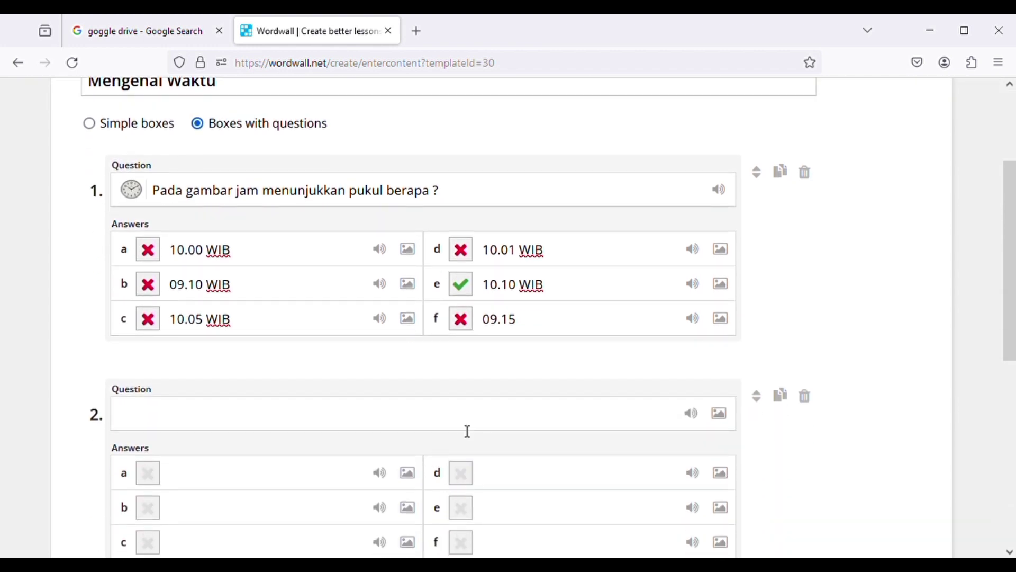
scroll(232, 419, down, 2)
click(173, 345)
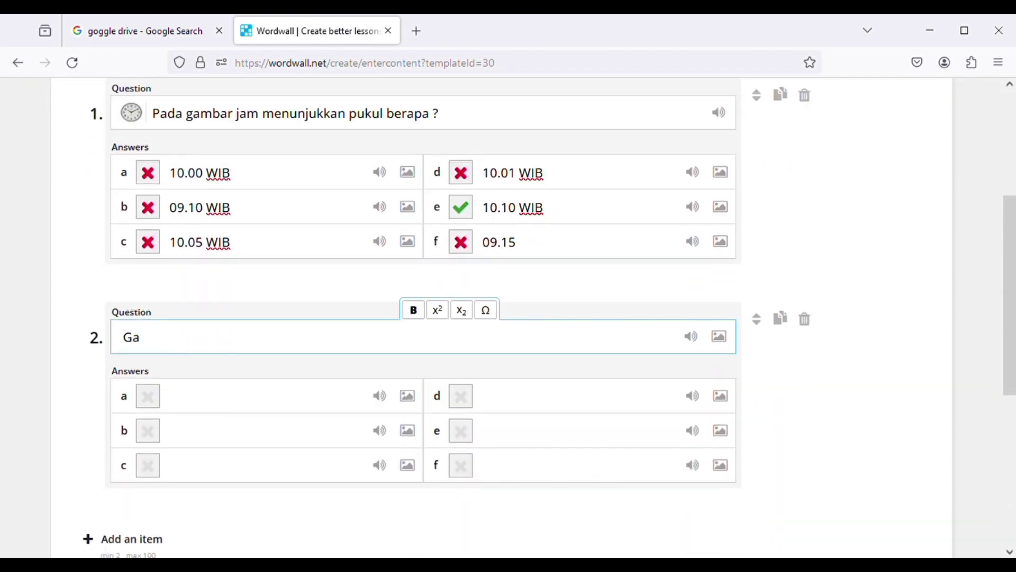
text(Gambar mana yang menunjukkan p)
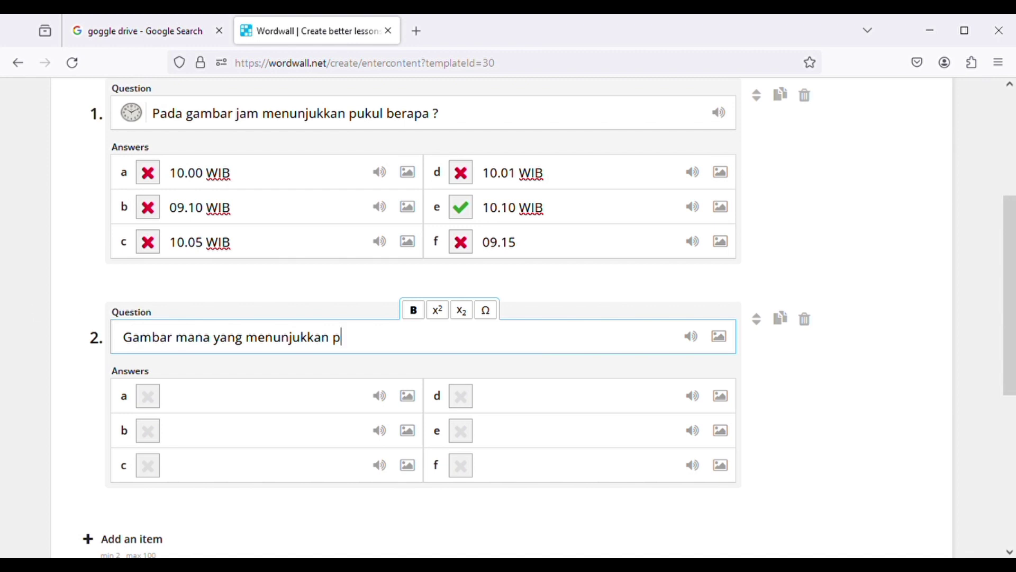
text(jam)
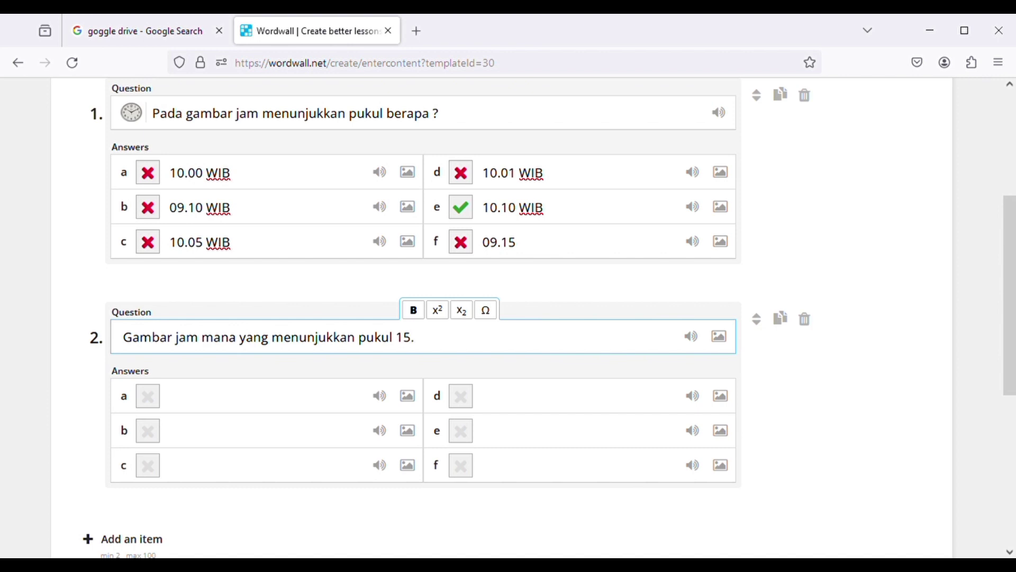
Search for "clock" images and insert the 280 × 284 round analog clock as answer a of question 2.
click(414, 400)
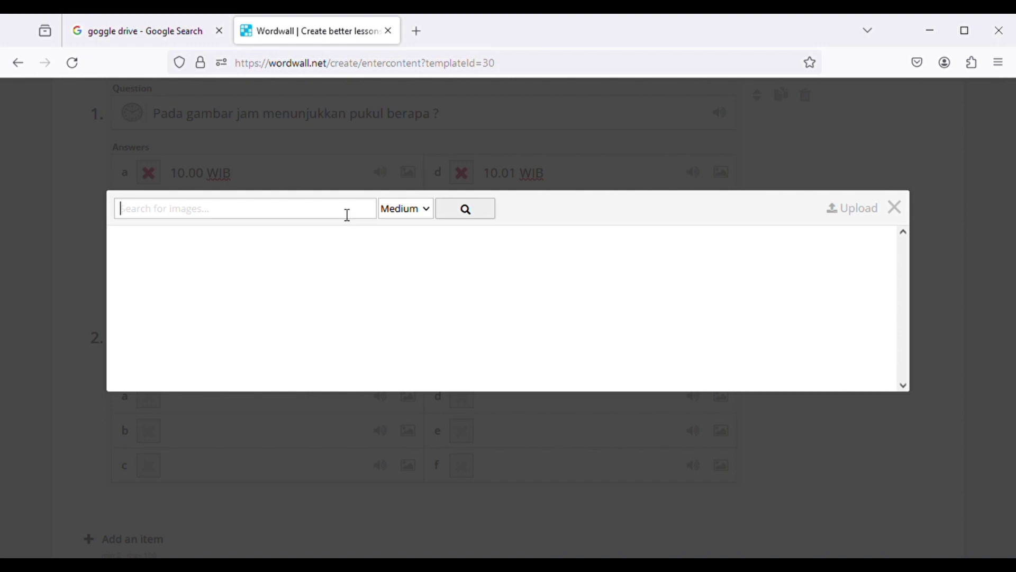
text(clock)
key(Return)
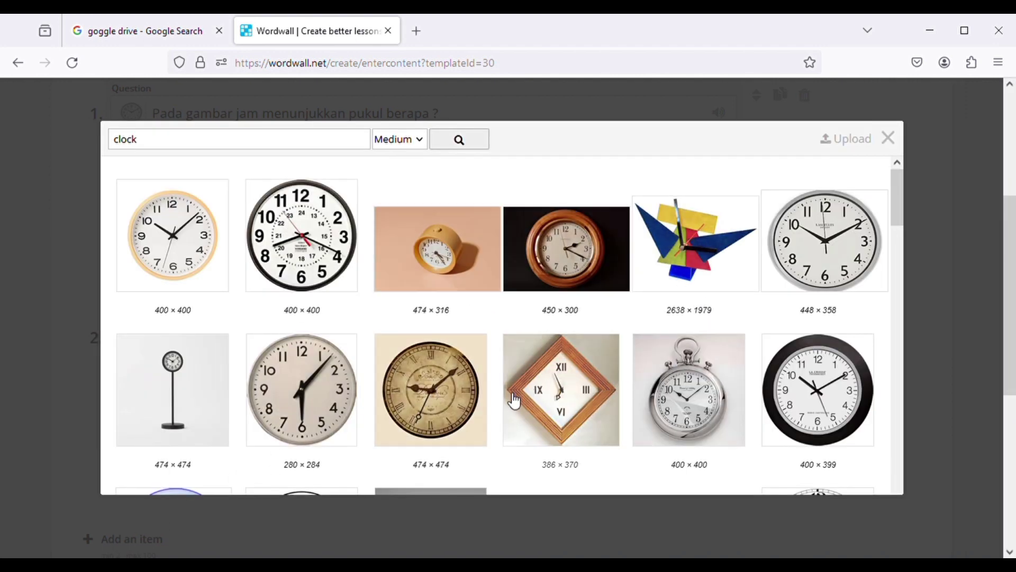
scroll(514, 401, down, 3)
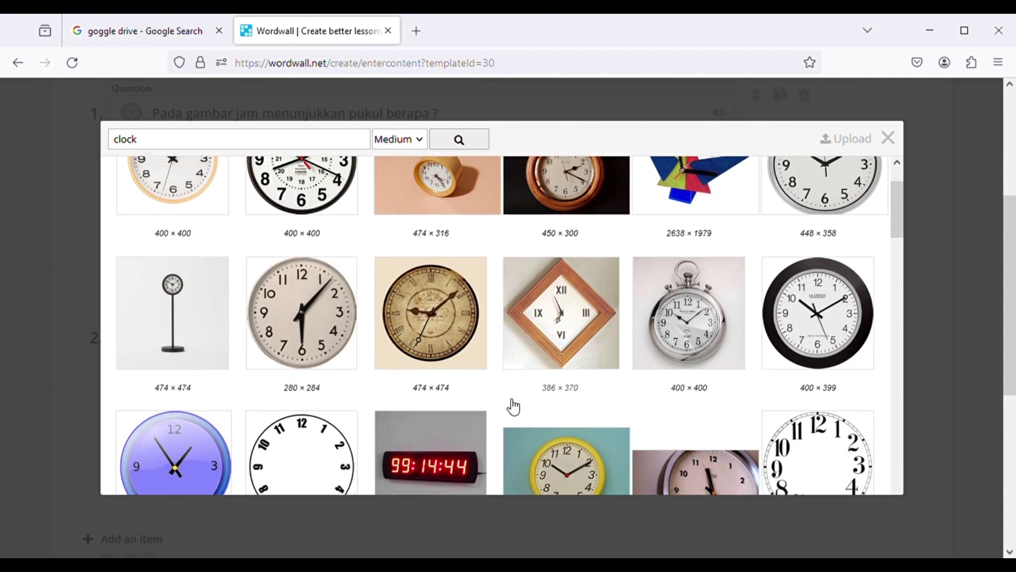
scroll(514, 407, down, 3)
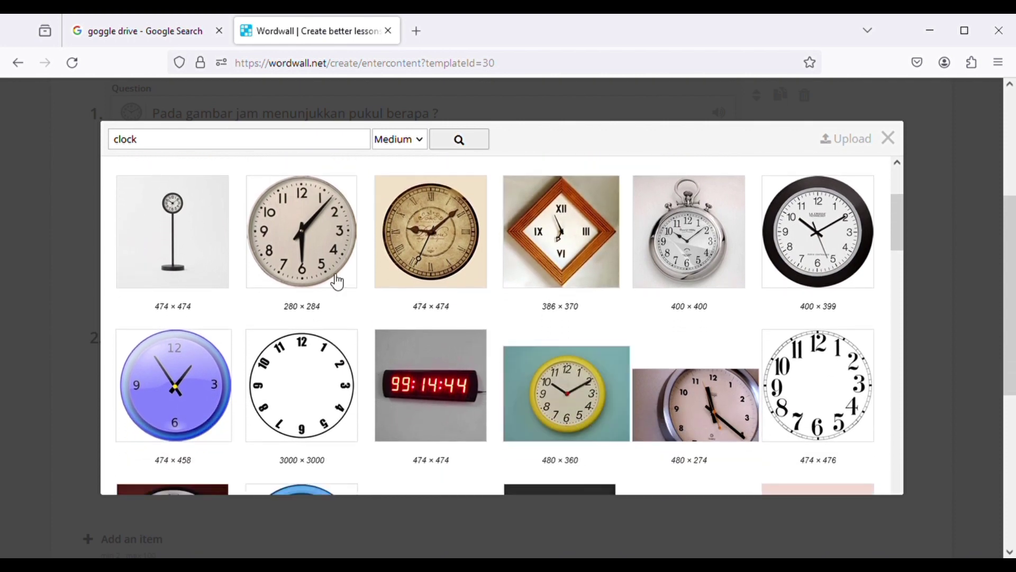
click(302, 248)
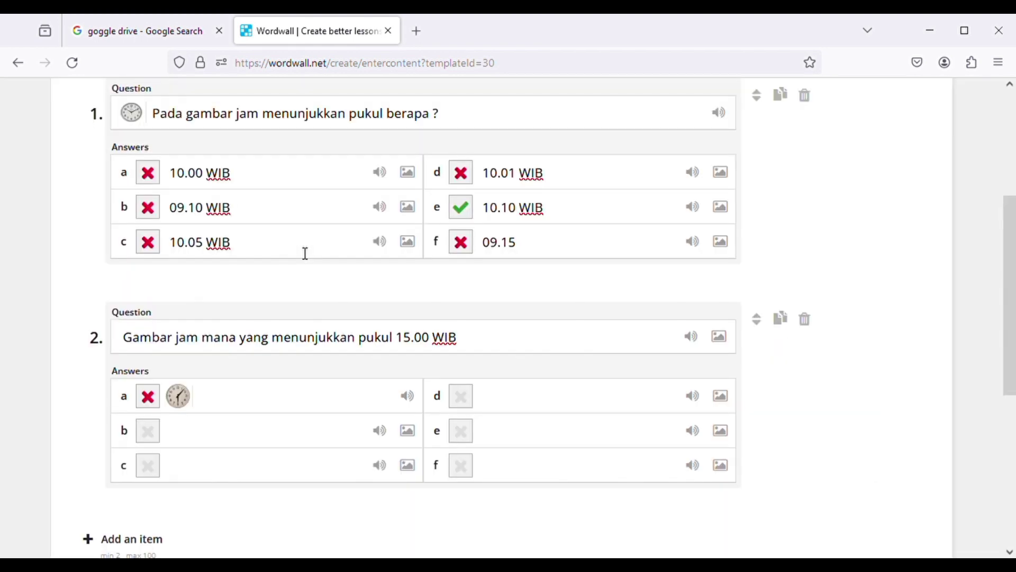
Search for "clock 15.00" images and insert the 600 × 300 clock drawing with two cartoon children as answer b of question 2.
click(409, 432)
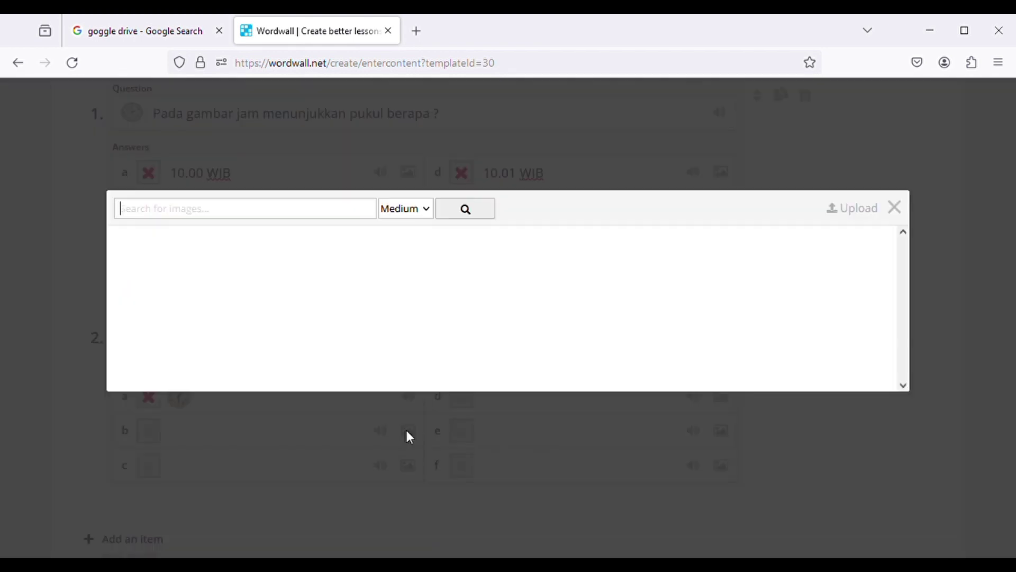
text(clock 15.00)
key(Return)
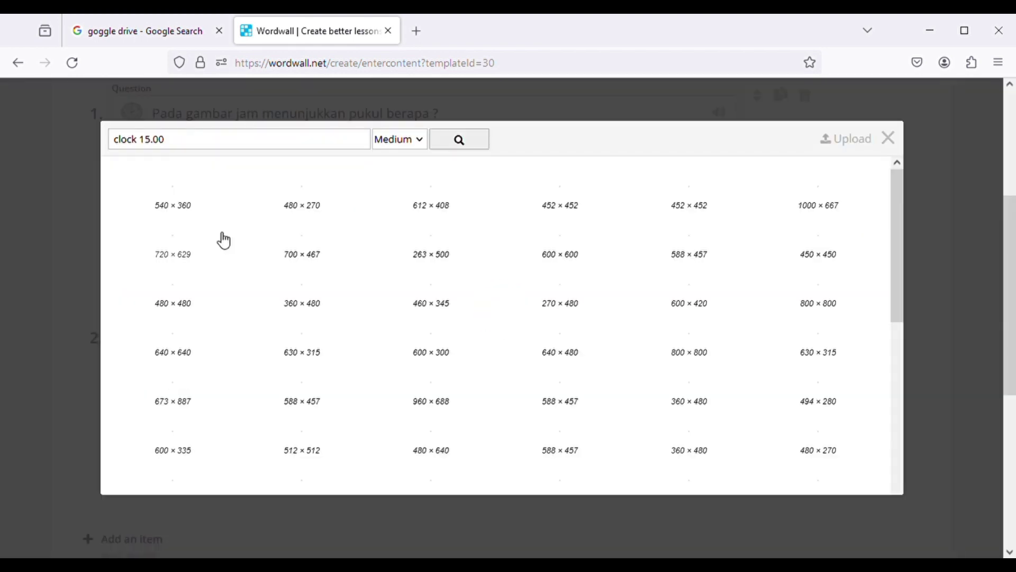
scroll(571, 332, down, 5)
scroll(572, 332, down, 10)
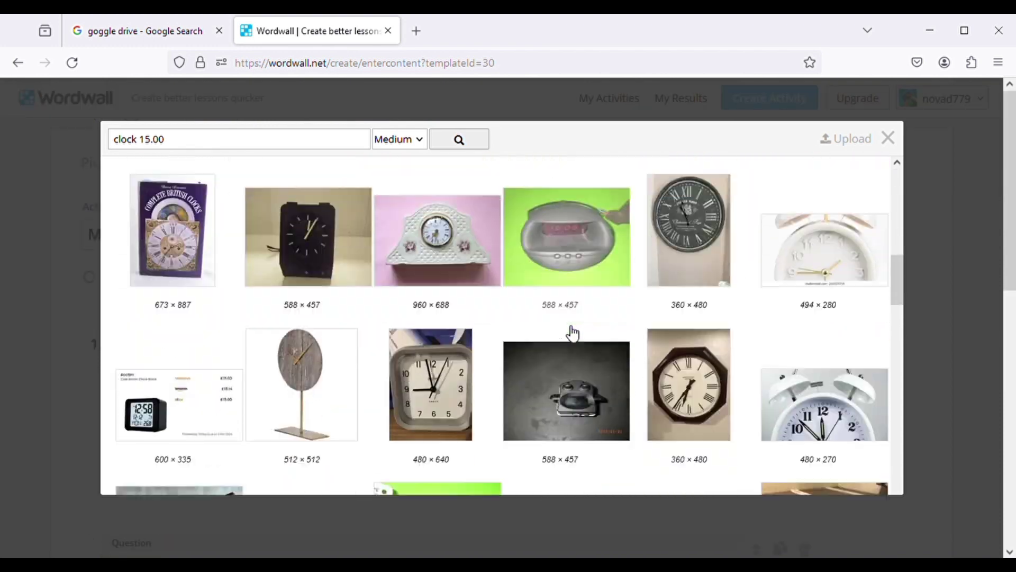
scroll(571, 349, up, 6)
scroll(620, 261, up, 5)
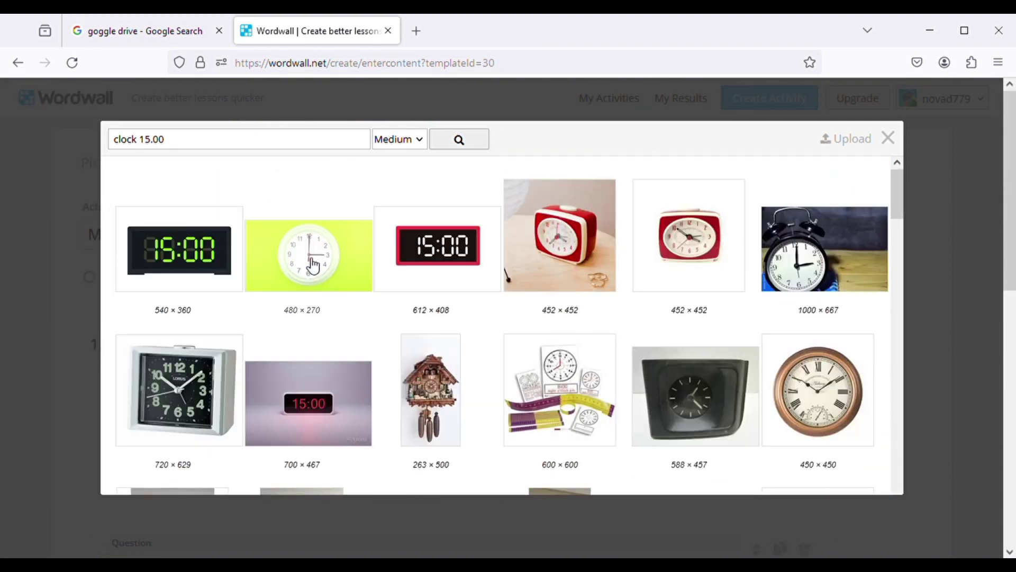
click(316, 270)
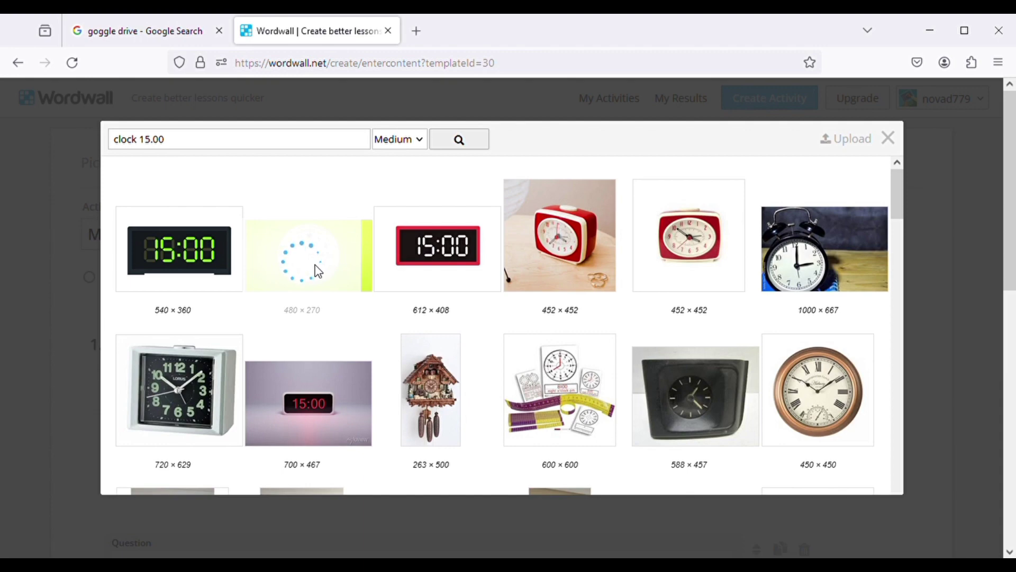
scroll(377, 272, down, 8)
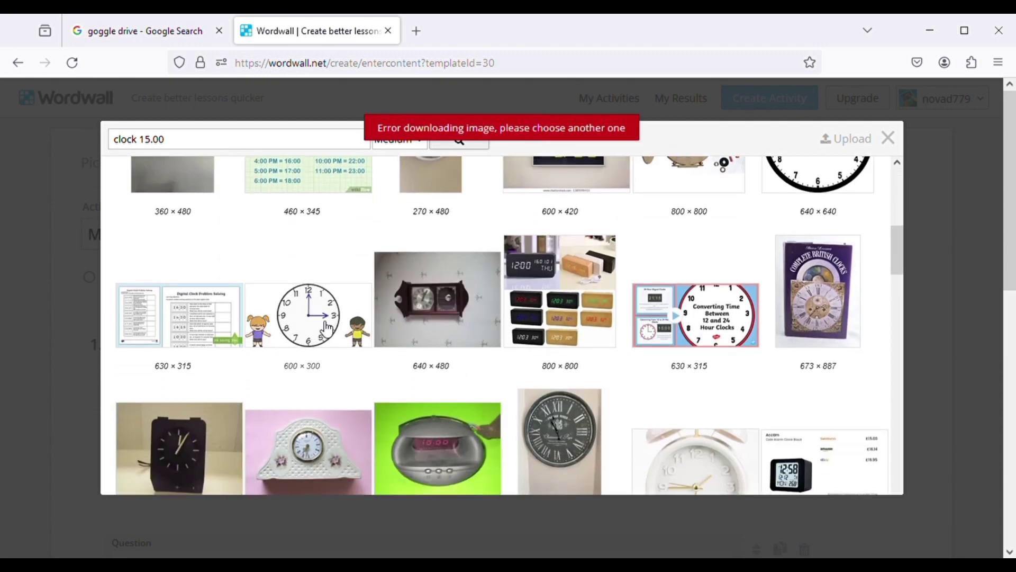
click(319, 323)
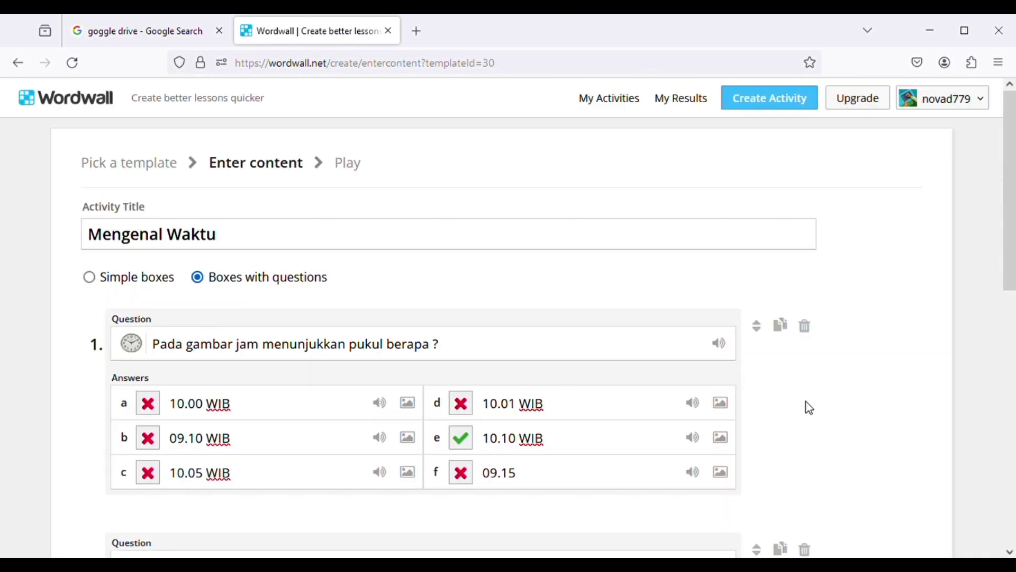
Insert two different analog clock images from the "clock" results as answers c and d of question 2.
scroll(482, 465, down, 5)
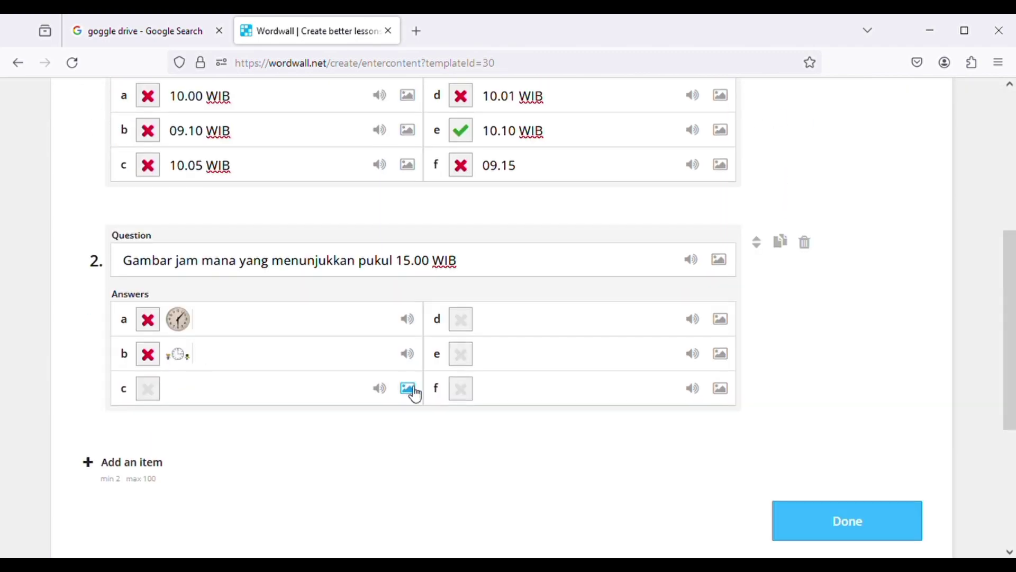
click(410, 390)
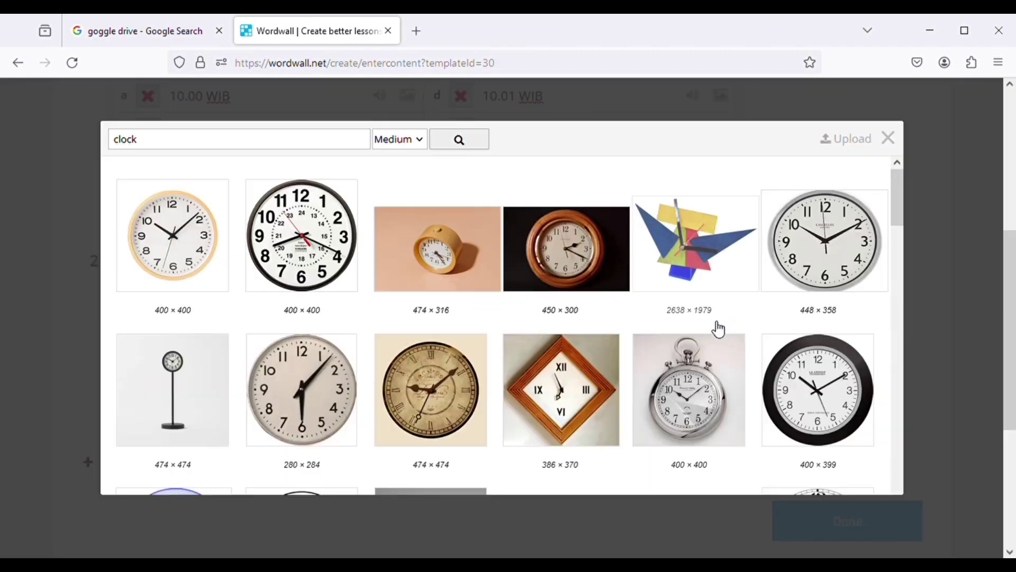
scroll(717, 329, down, 10)
scroll(572, 369, down, 3)
click(571, 368)
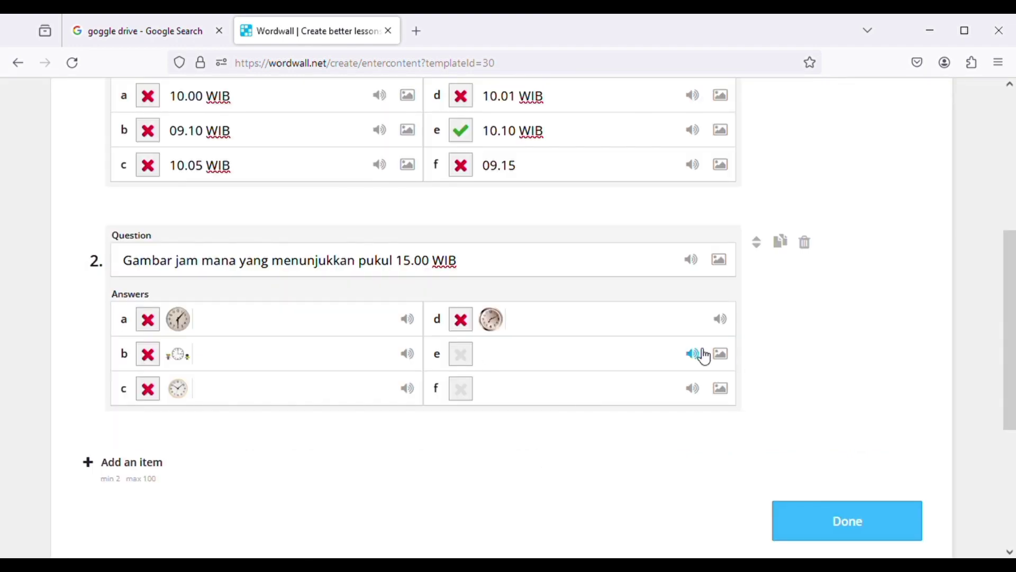
Insert a black-and-white clock photo as answer e and a red-rimmed clock as answer f of question 2, and mark answer b as correct.
click(714, 355)
scroll(582, 317, down, 10)
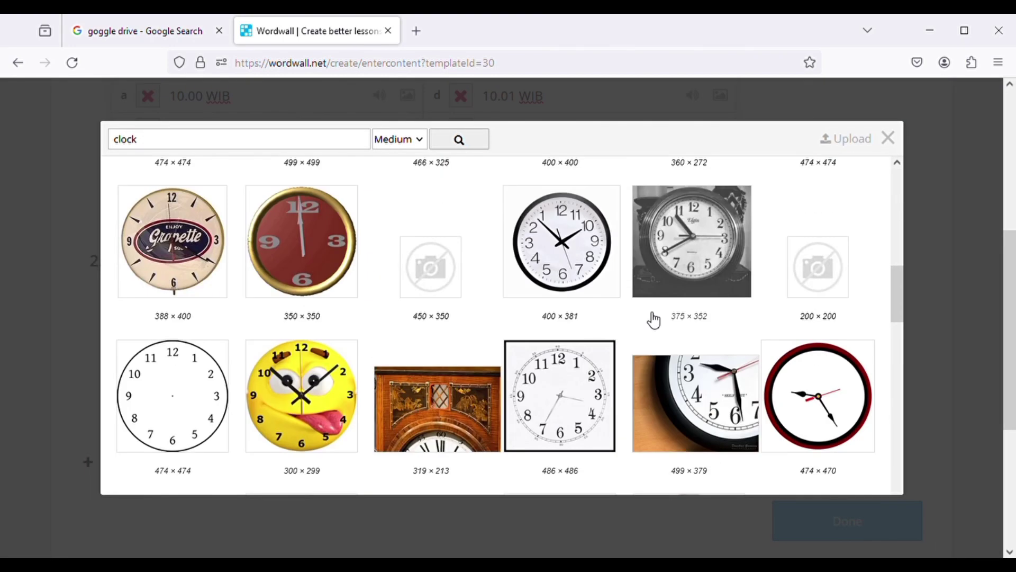
click(685, 267)
click(723, 391)
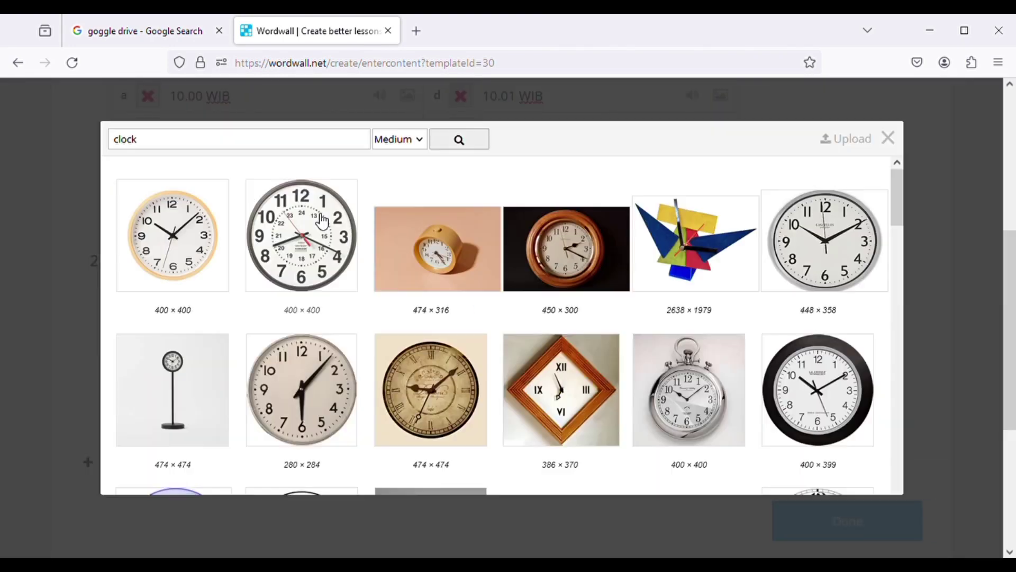
scroll(539, 358, down, 8)
click(561, 341)
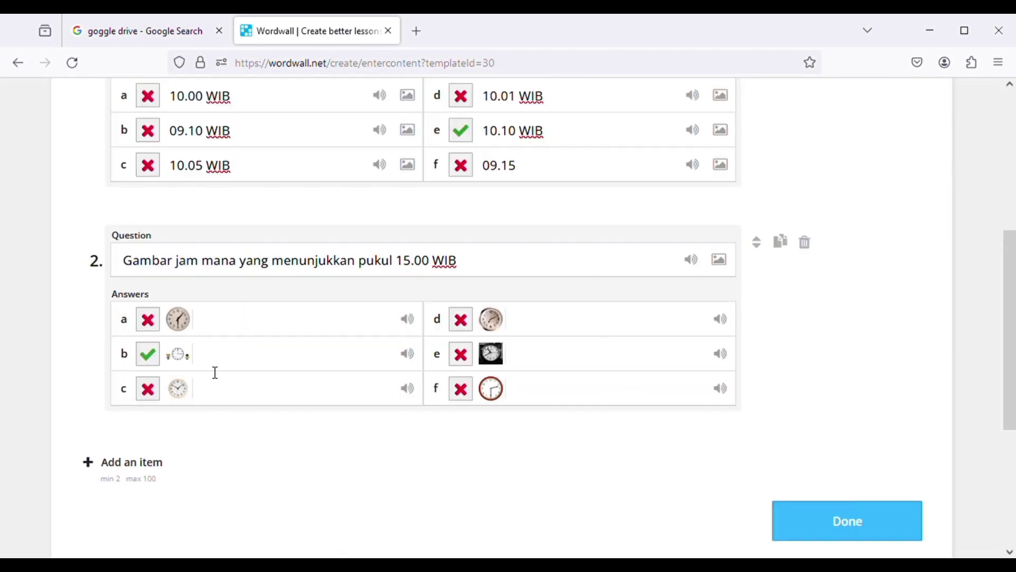
Add a third question item below question 2 and activate its question field for text entry.
scroll(215, 344, up, 5)
scroll(213, 301, down, 8)
click(132, 209)
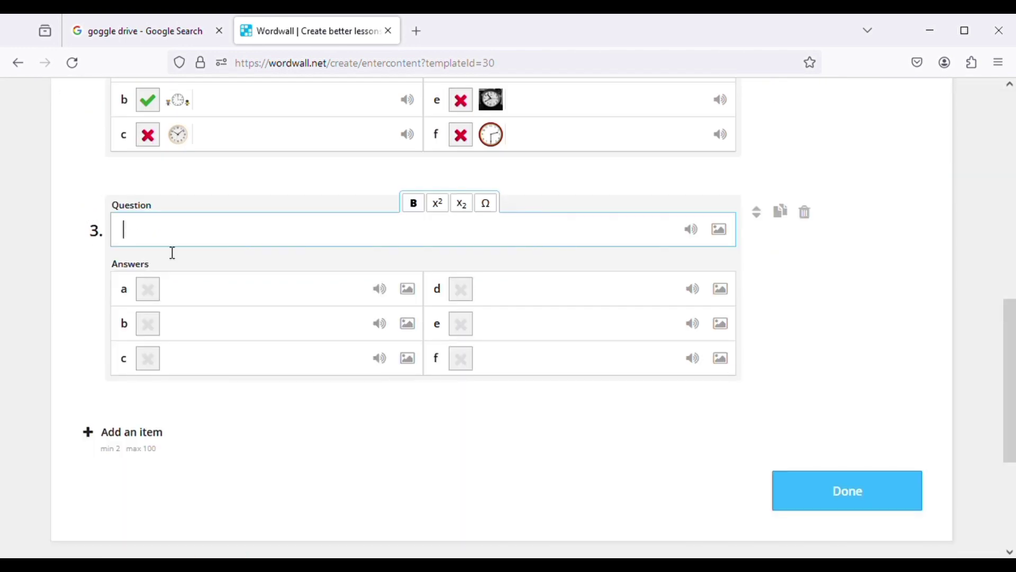
Search the image library for "clock" and insert the 474 × 379 digital clock showing 5:00 as the picture for question 3.
scroll(864, 361, up, 1)
click(407, 365)
text(clock)
key(Return)
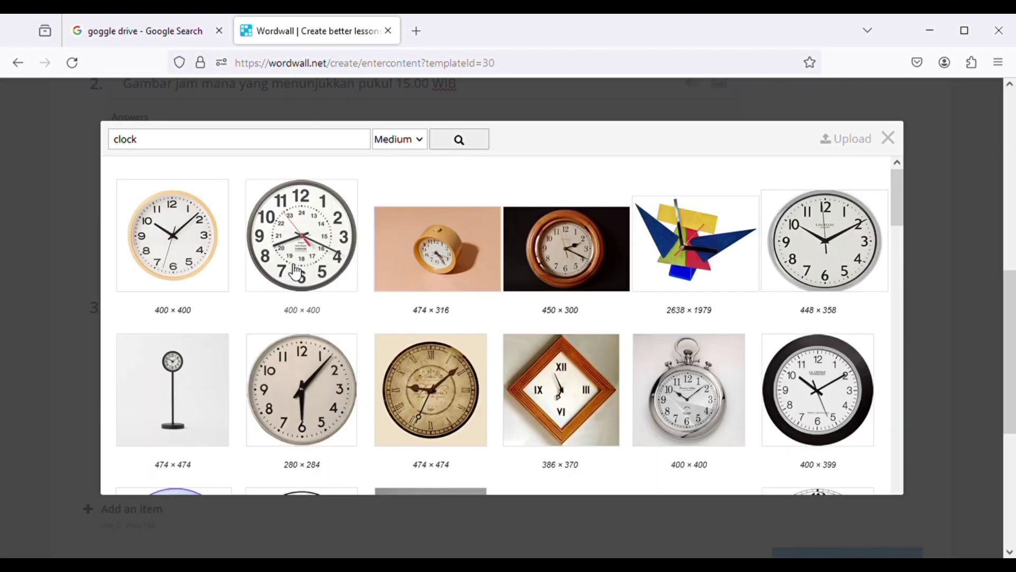
scroll(339, 379, down, 1)
scroll(340, 384, down, 3)
scroll(449, 386, down, 4)
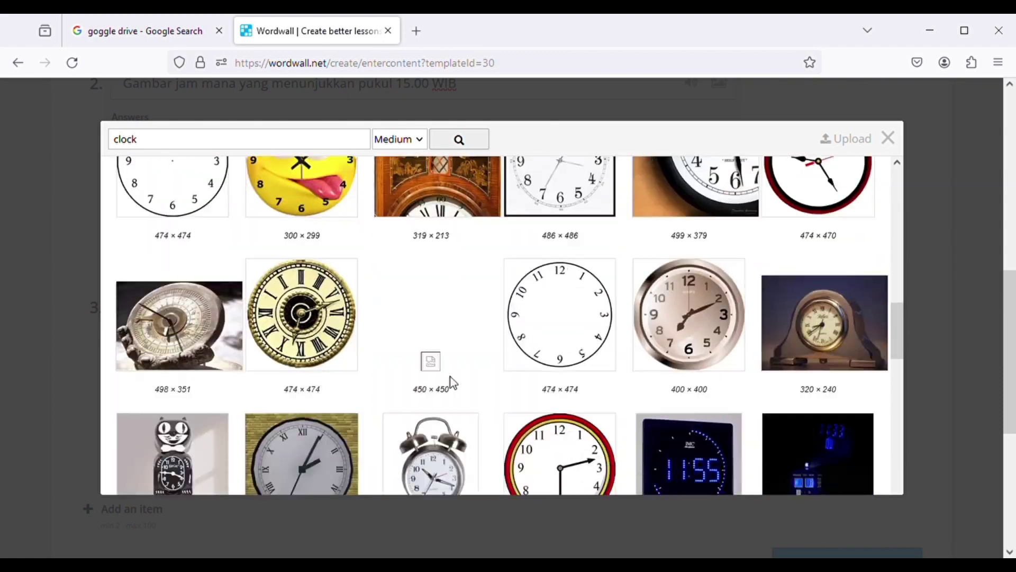
scroll(460, 387, down, 5)
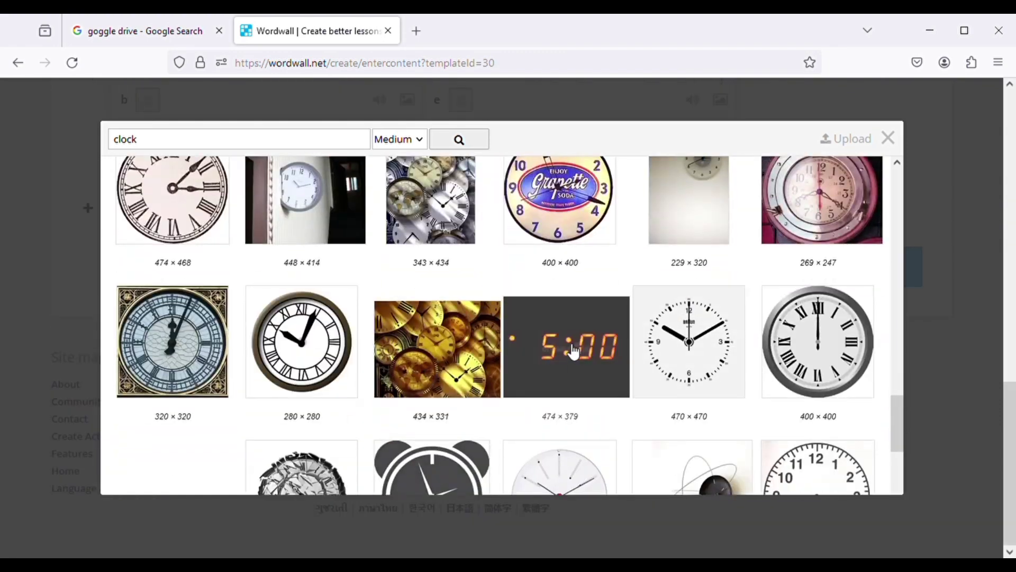
click(574, 352)
Enter "Manakah gambar arah jarum jam yang benar pada contoh jam di samping" as question 3 and insert the 280 × 284 clock as answer a.
text(Manakah gambar jam yang benar pada)
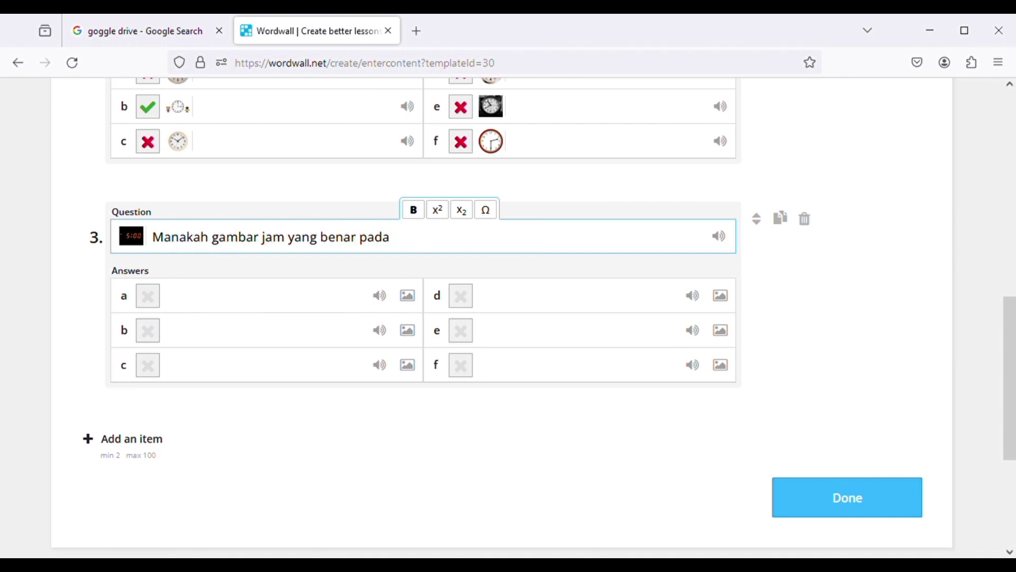
text(rah jarum)
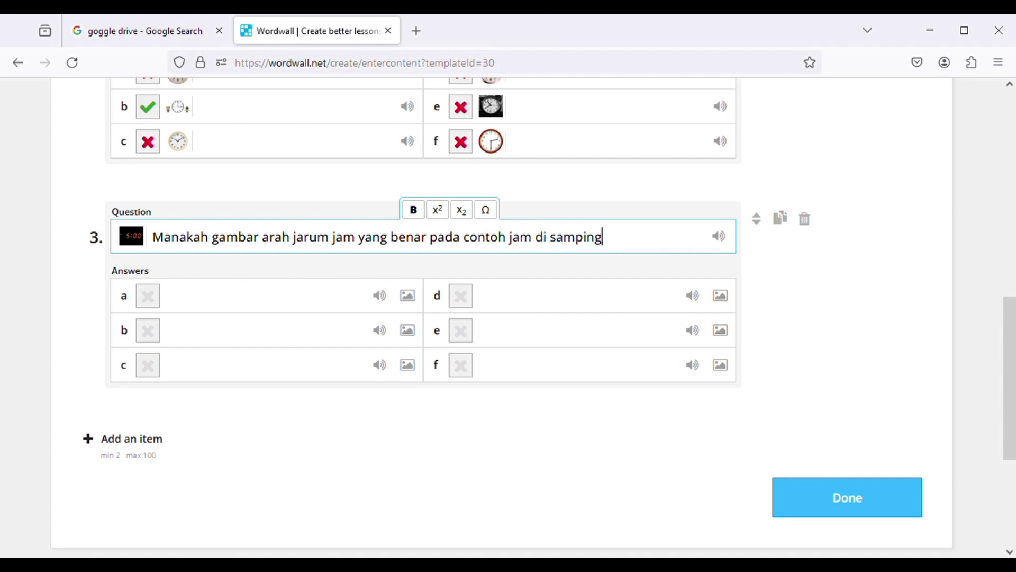
click(408, 296)
click(301, 395)
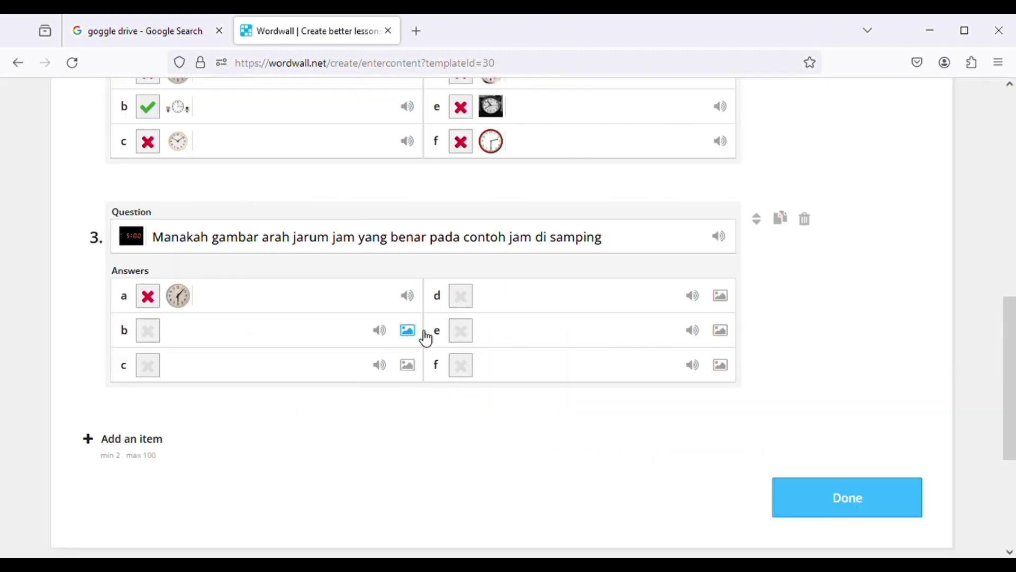
Change the image search to "clock" and insert the 400 × 400 black-rimmed 24-hour clock as answer b of question 3.
click(408, 330)
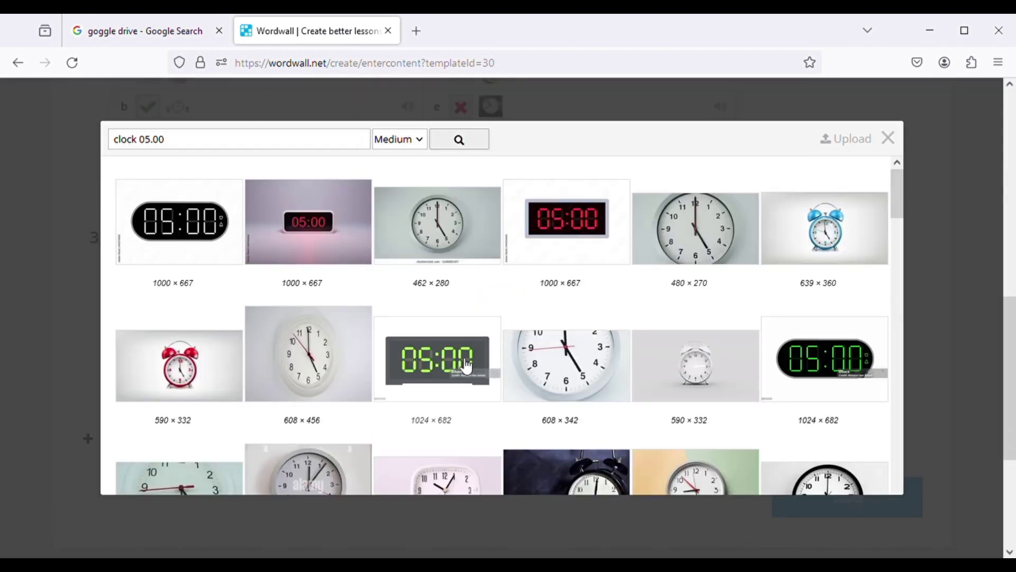
click(153, 148)
key(BackSpace)
key(BackSpace)
key(BackSpace)
key(BackSpace)
key(BackSpace)
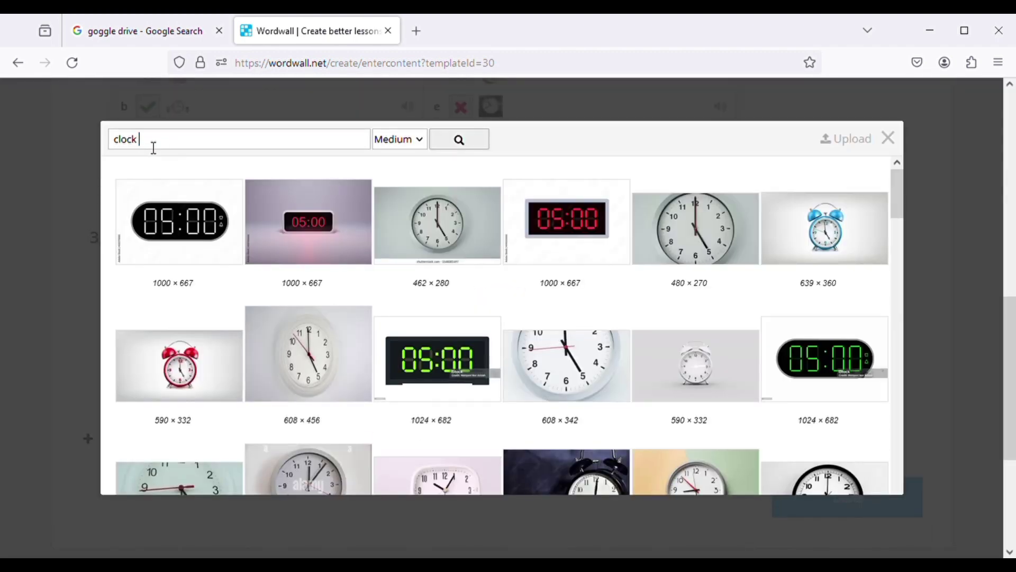
key(BackSpace)
key(BackSpace)
key(BackSpace)
key(BackSpace)
key(BackSpace)
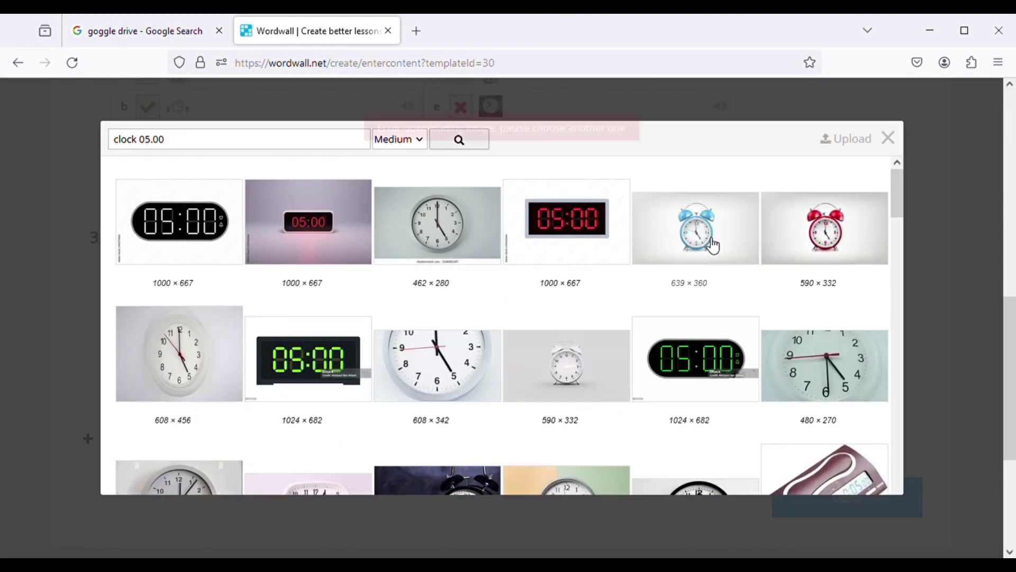
Insert an analog five o'clock image from the "clock 05.00" results as answer c and the 400 × 399 black-rimmed clock as answer d.
click(640, 394)
click(565, 370)
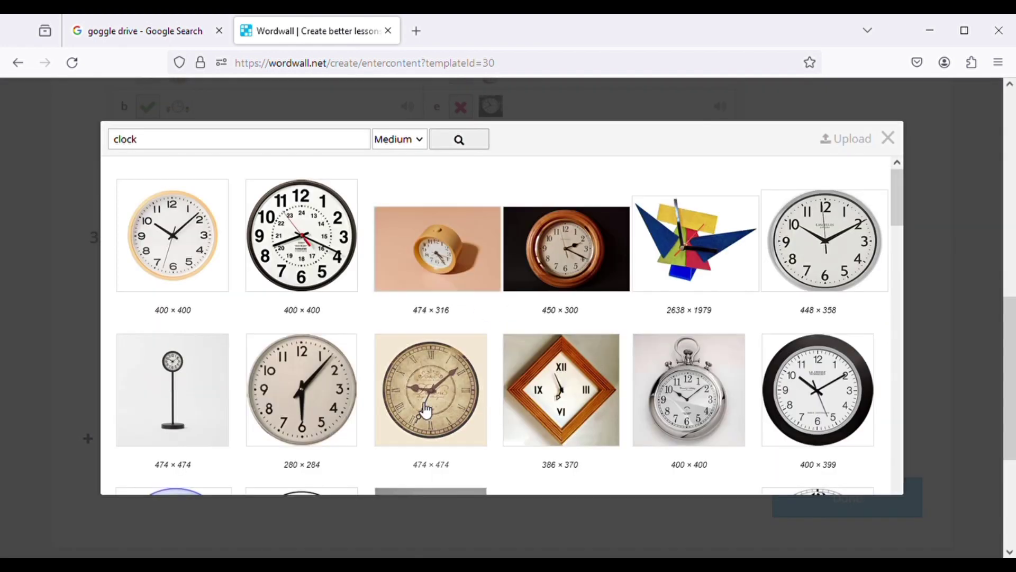
click(574, 345)
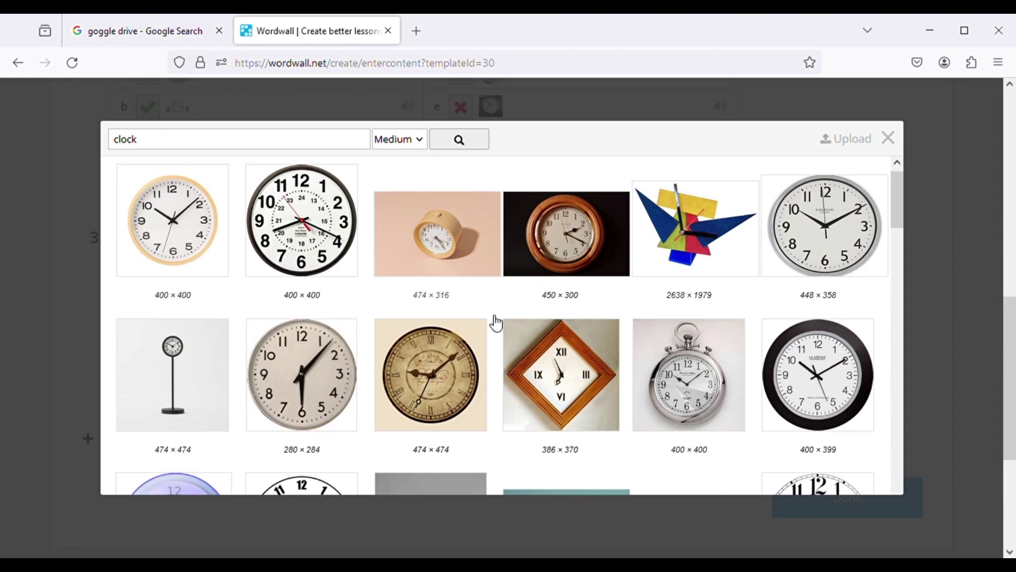
From the "clock" results, insert the 400 × 400 pink-faced clock as answer e and the clock on a brick background as answer f.
scroll(503, 328, down, 5)
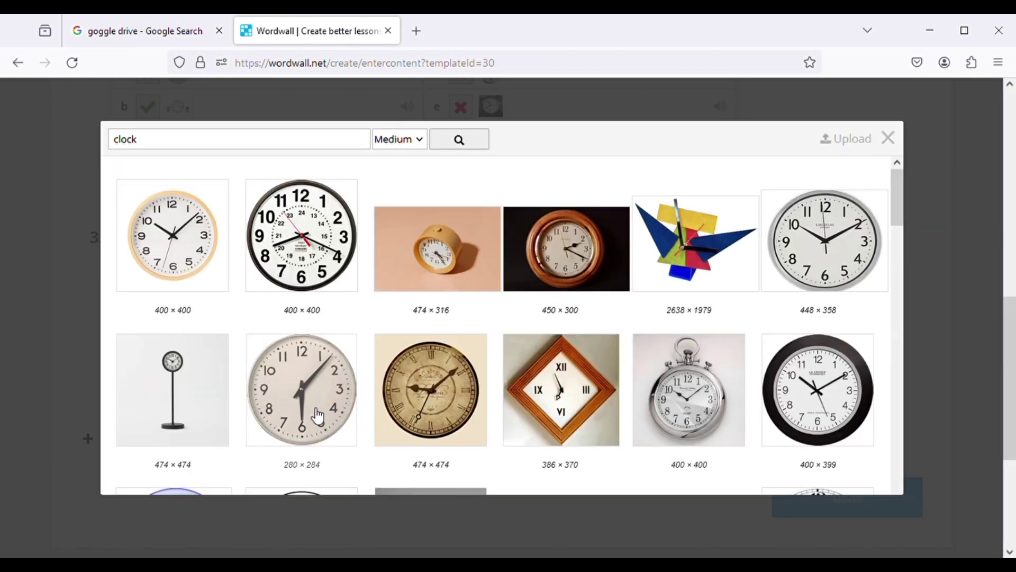
scroll(318, 416, down, 10)
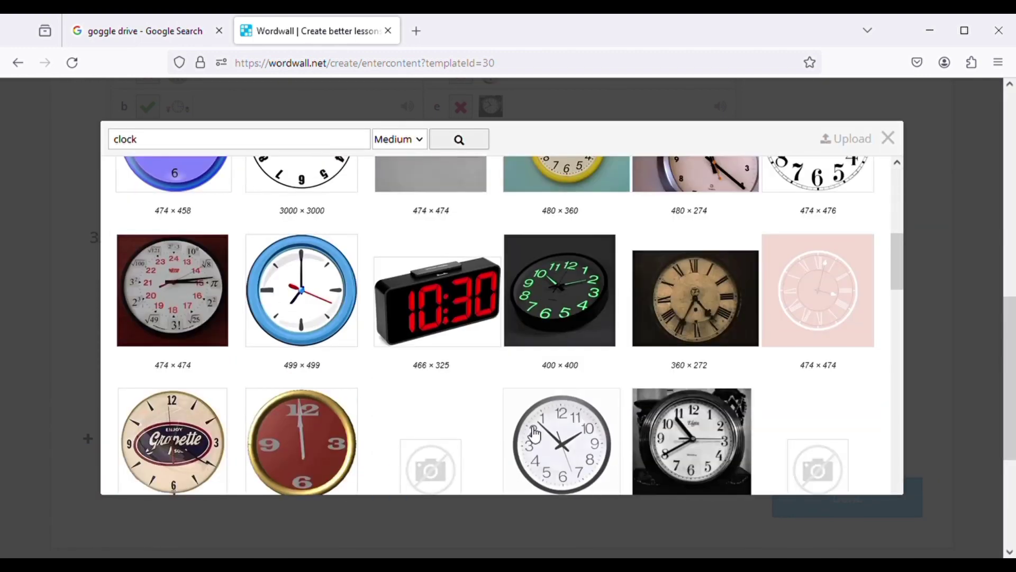
scroll(565, 434, down, 5)
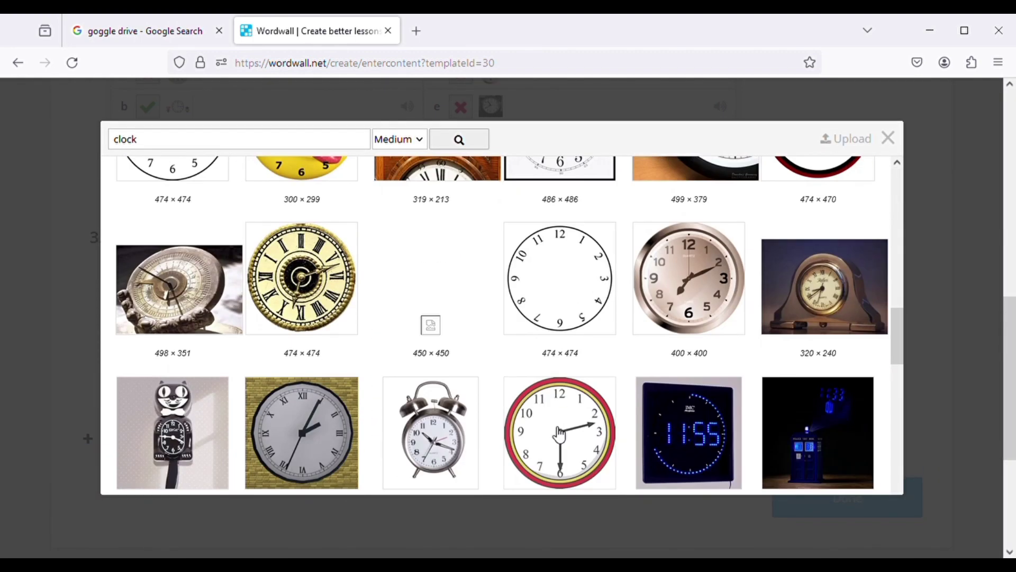
click(356, 450)
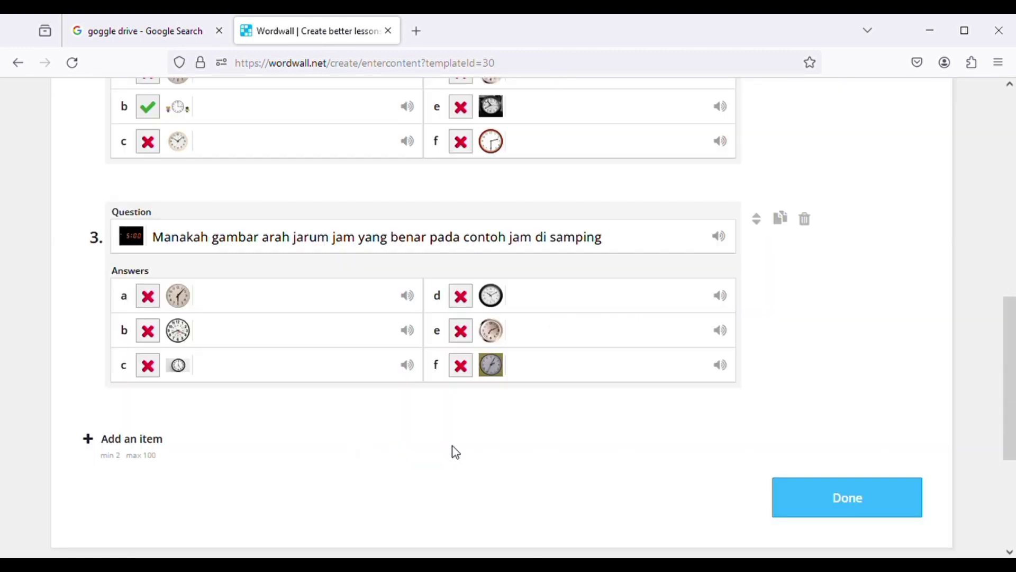
Mark answer c of question 3 as correct, review the three questions and finish the activity content.
scroll(352, 291, up, 10)
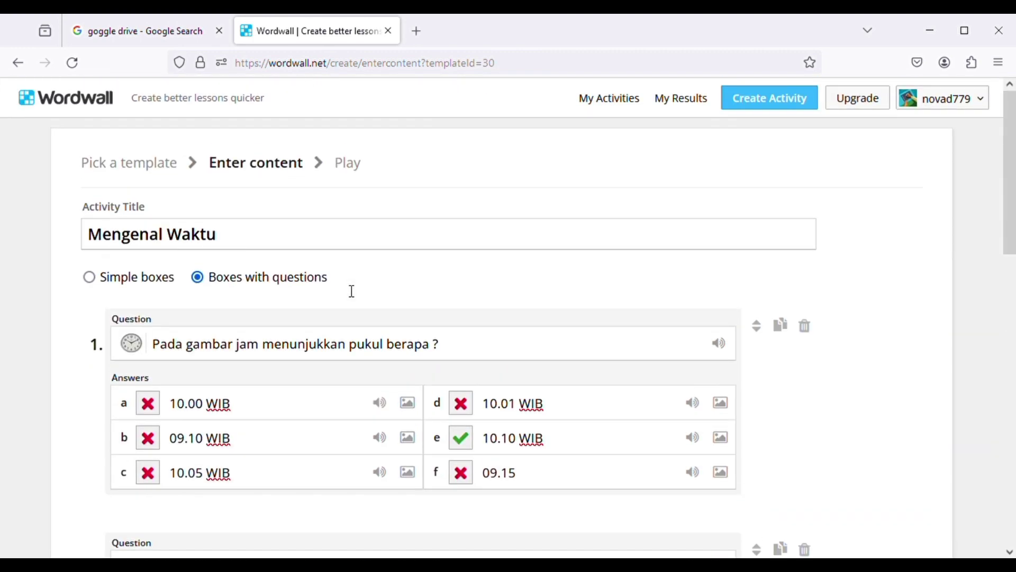
scroll(426, 475, down, 10)
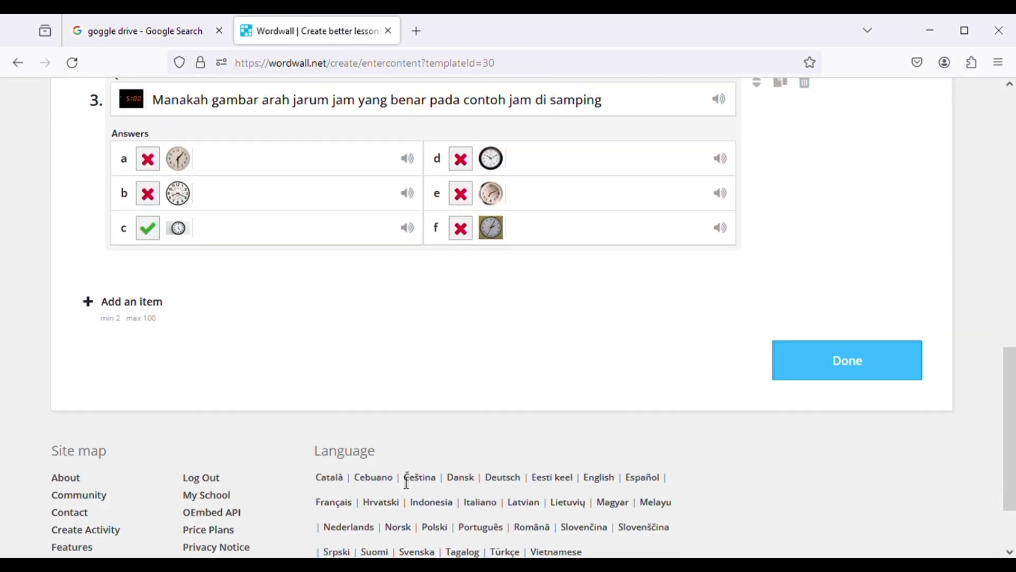
click(862, 370)
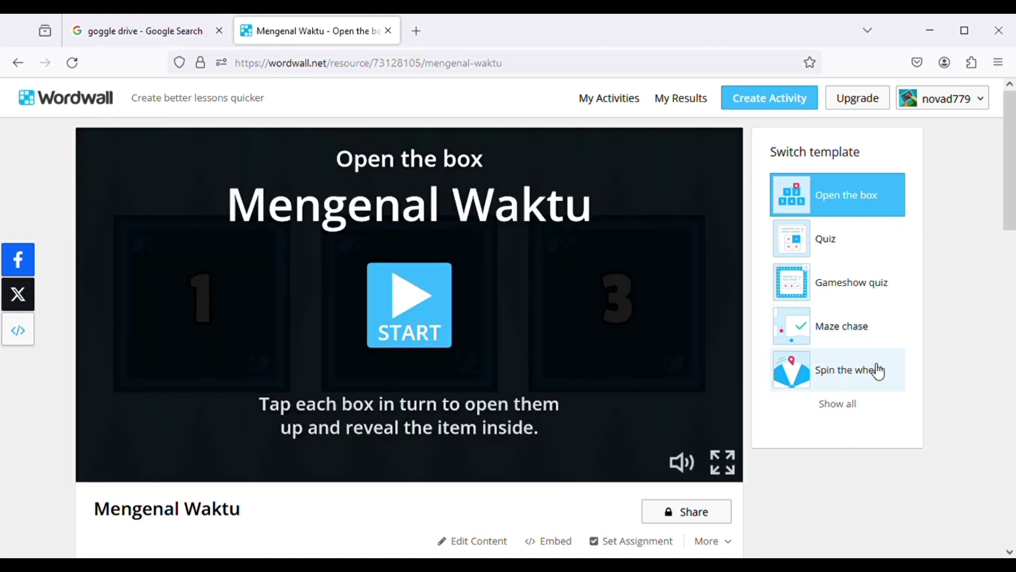
Switch the activity to the Spin the wheel template with the Wild west visual style and start it in full screen.
click(873, 370)
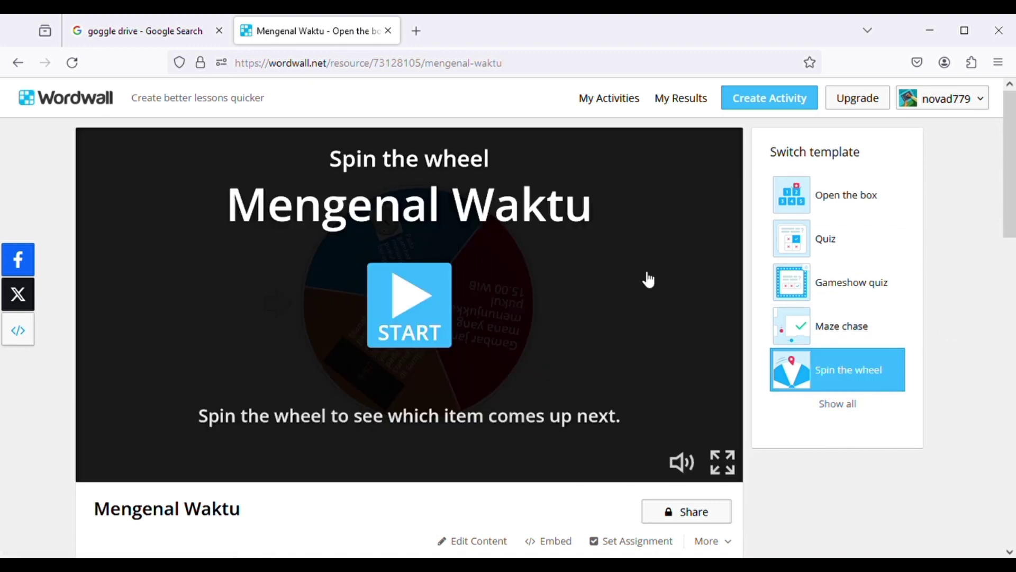
scroll(572, 504, down, 5)
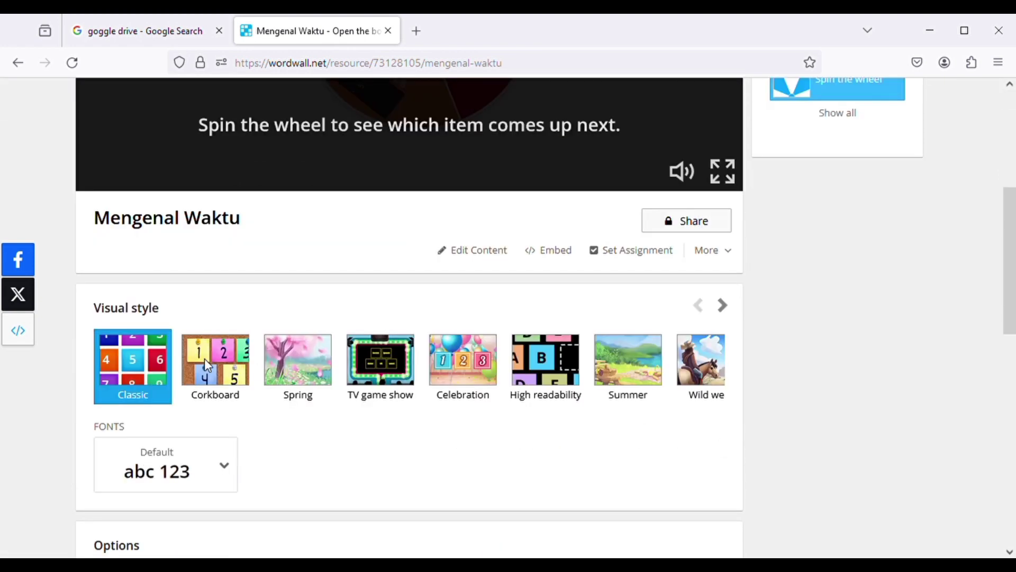
scroll(882, 335, up, 6)
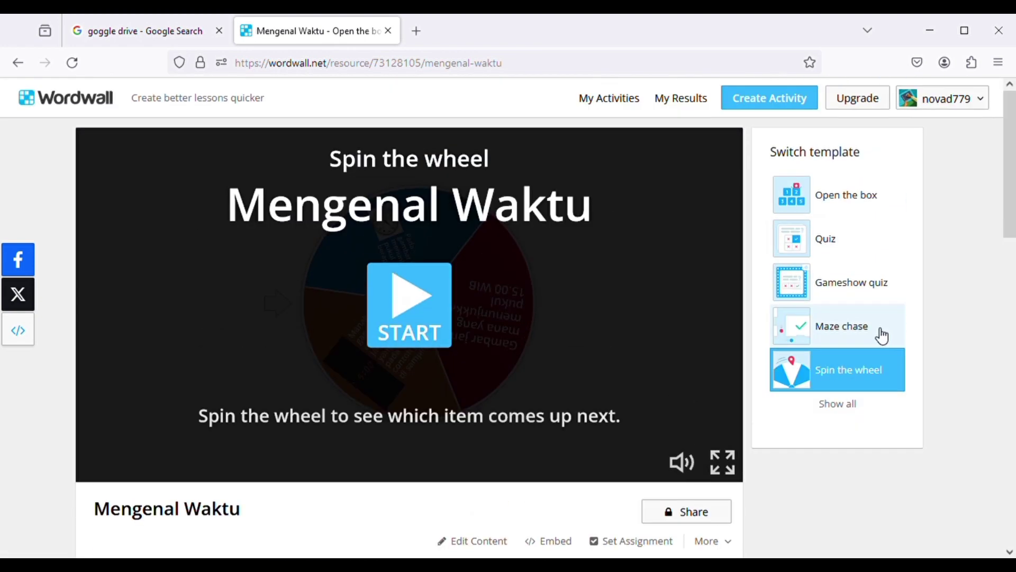
click(409, 297)
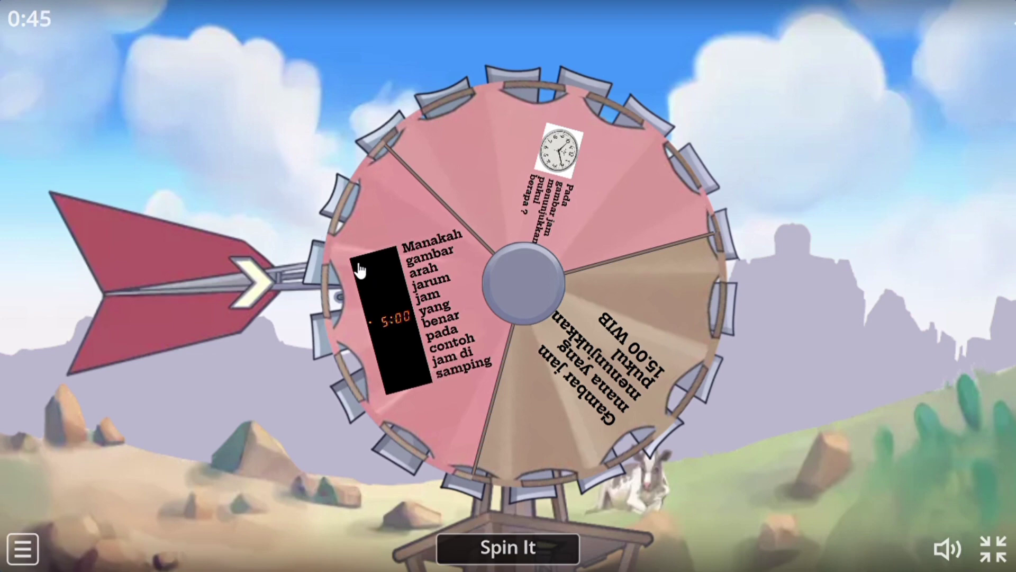
Spin the wheel, resume the game, spin it a second time and exit full screen.
click(510, 549)
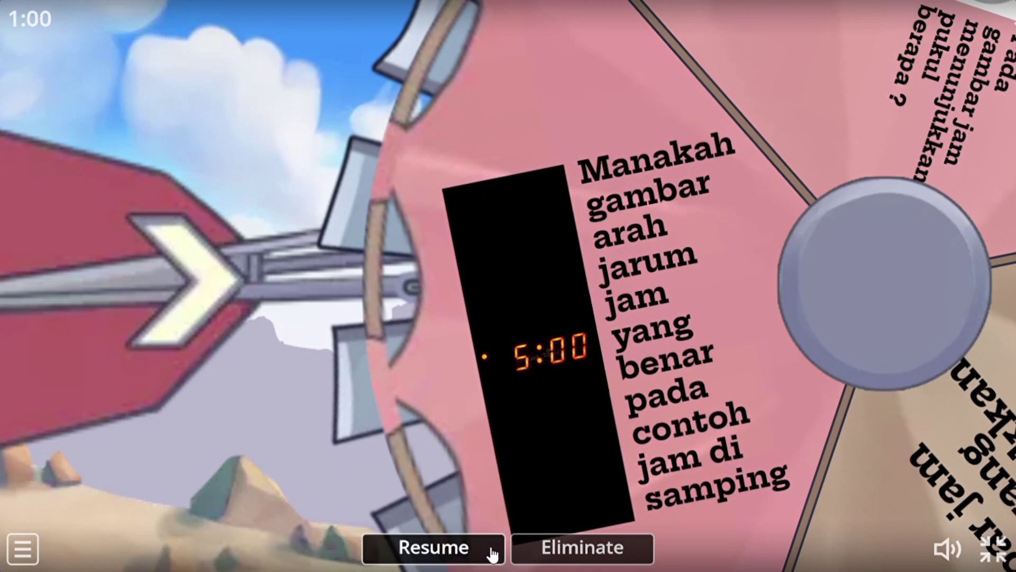
click(492, 554)
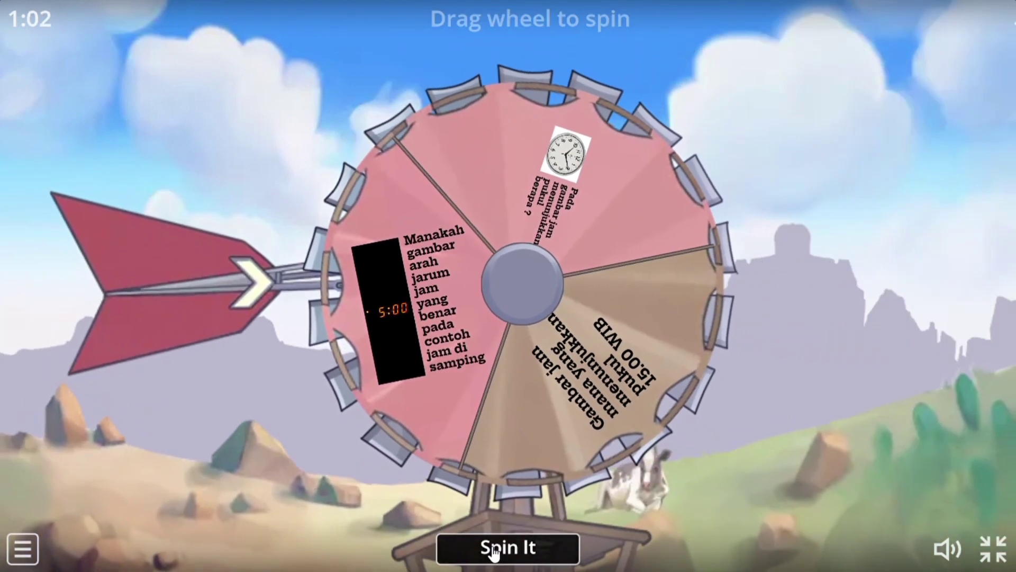
click(495, 552)
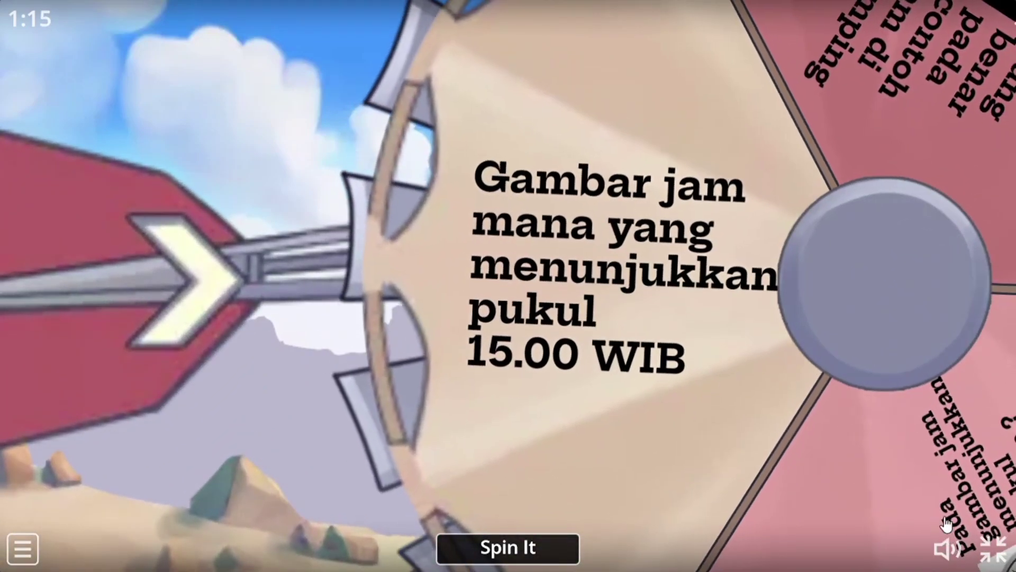
click(988, 545)
Switch the activity back to the Open the box template and apply the Dinosaur visual style.
click(827, 198)
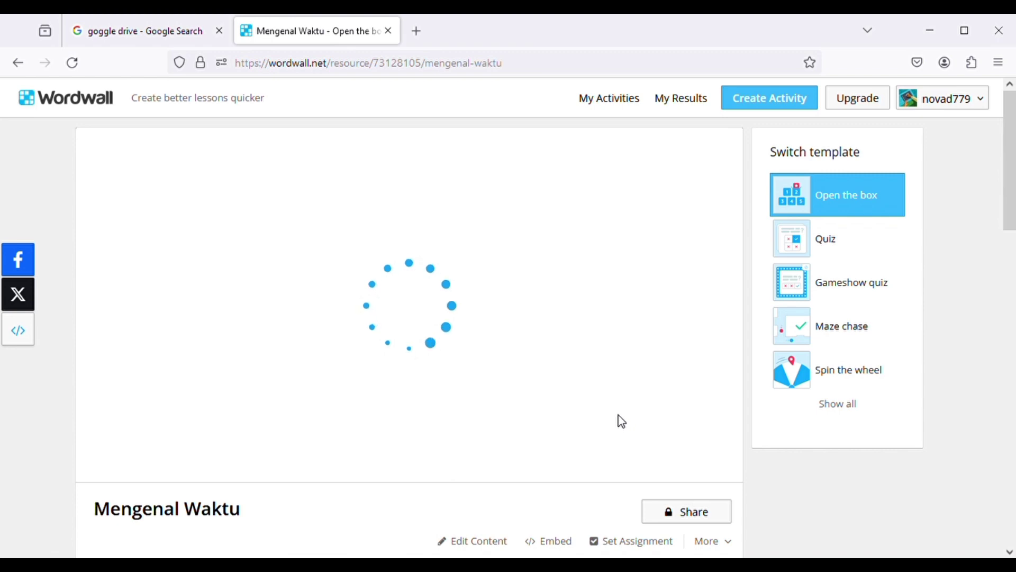
scroll(608, 426, down, 3)
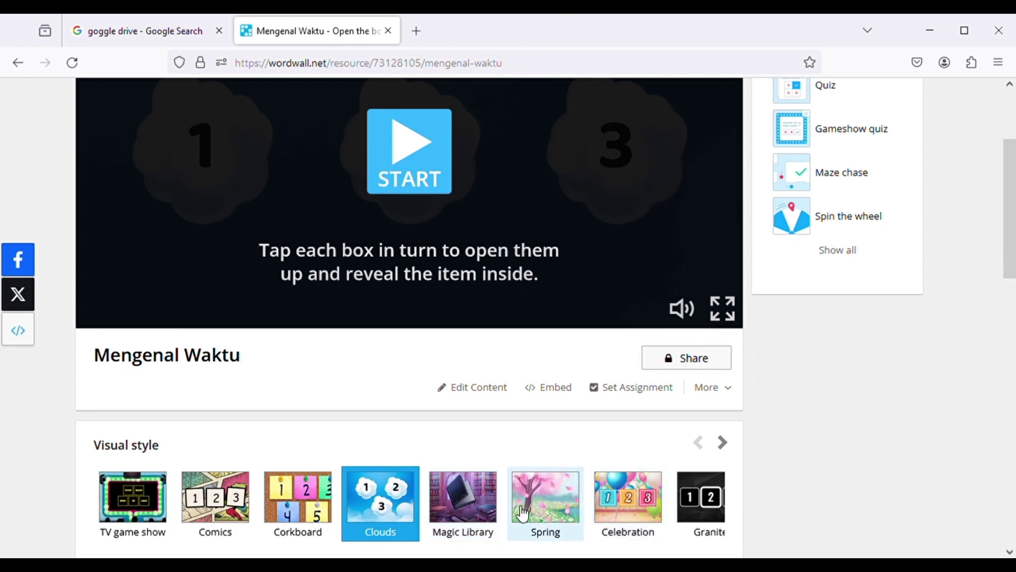
click(724, 449)
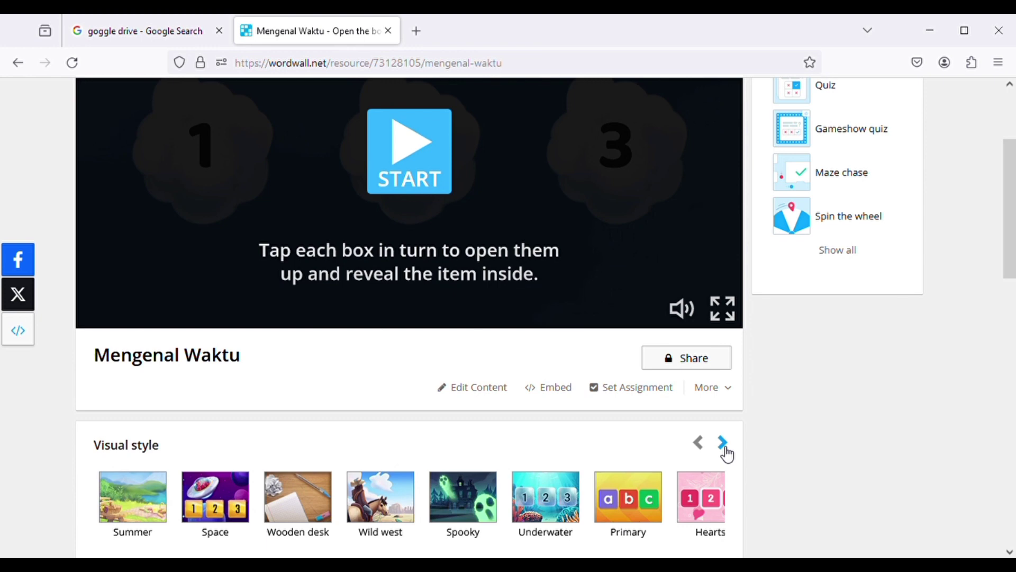
click(723, 443)
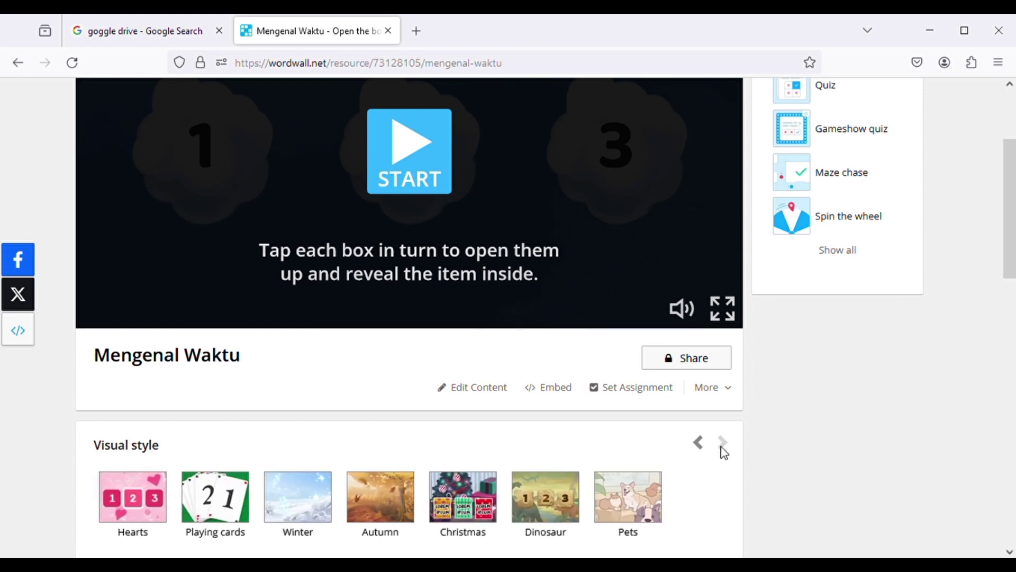
click(569, 506)
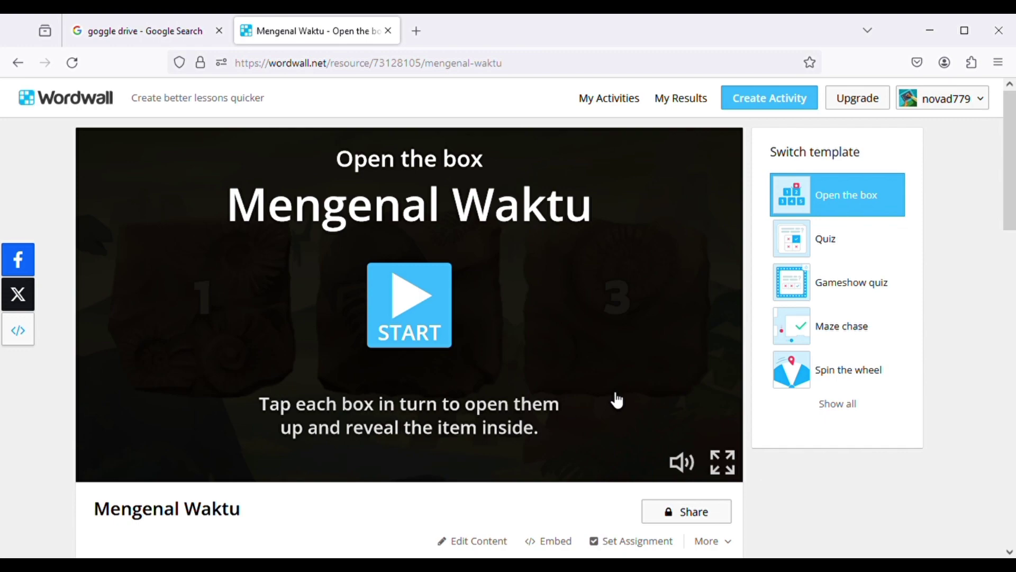
Play the activity in full screen, answering box 2 with clock B and box 1 with clock C.
click(735, 475)
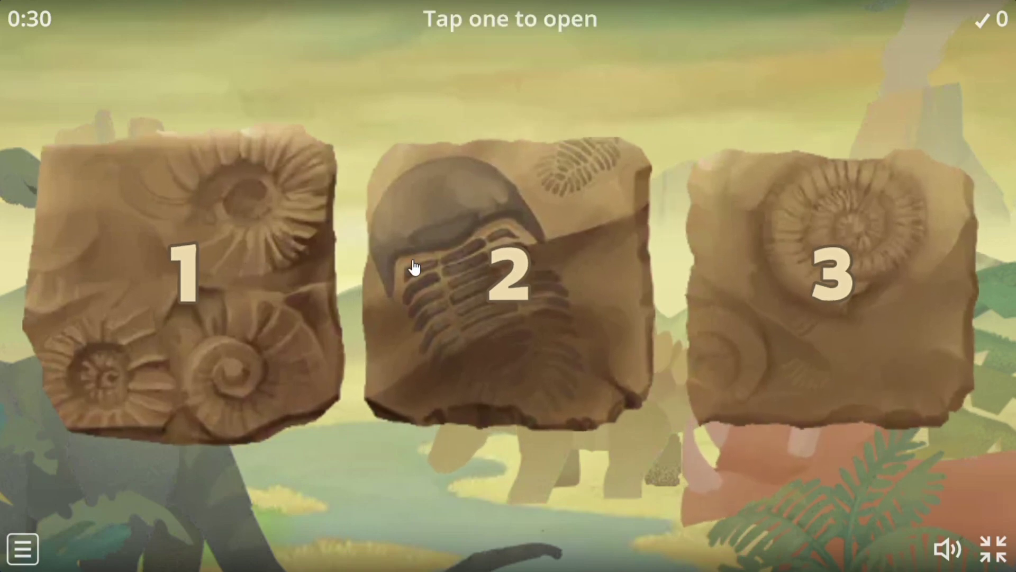
click(505, 279)
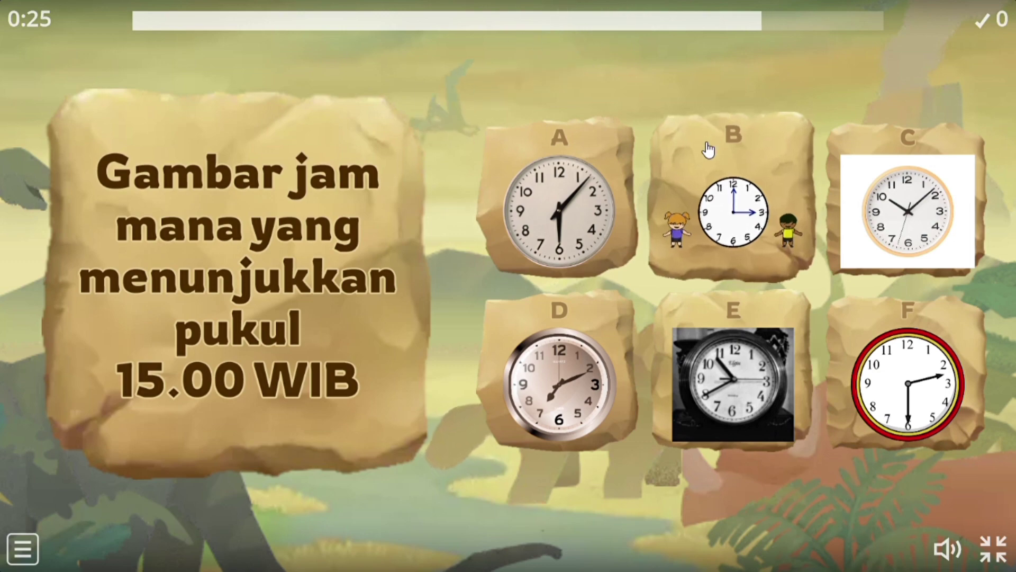
click(732, 225)
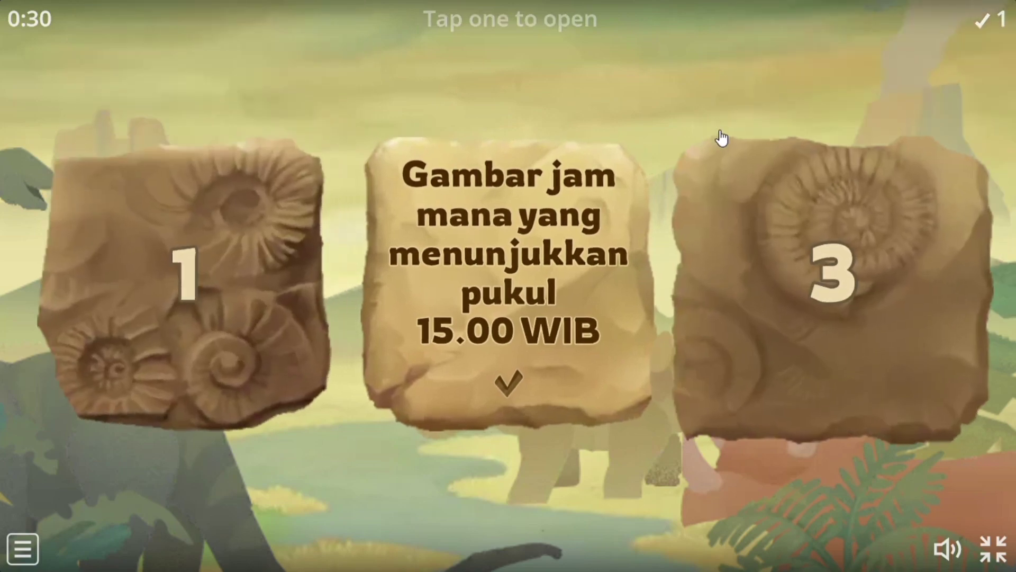
click(194, 262)
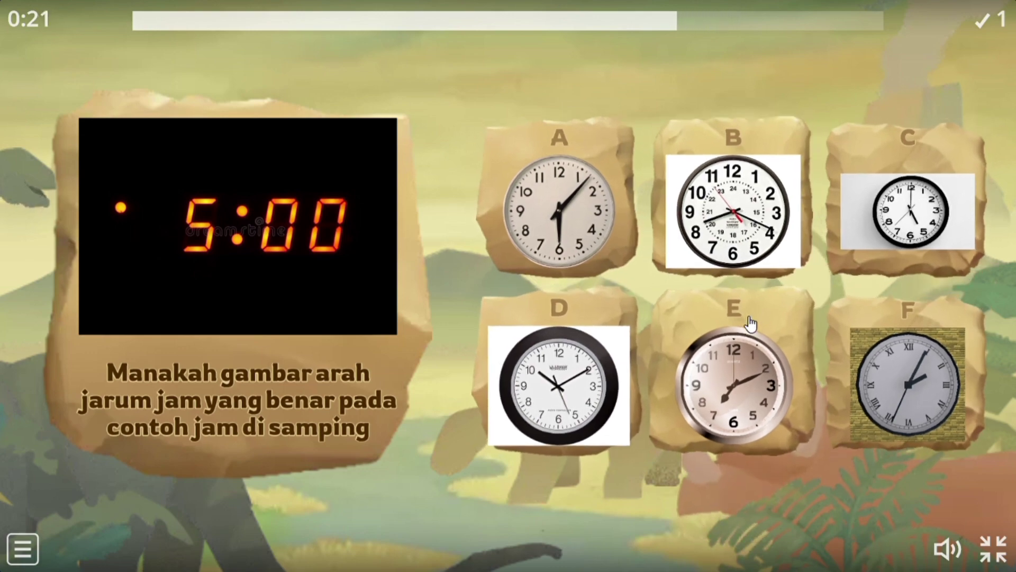
click(914, 225)
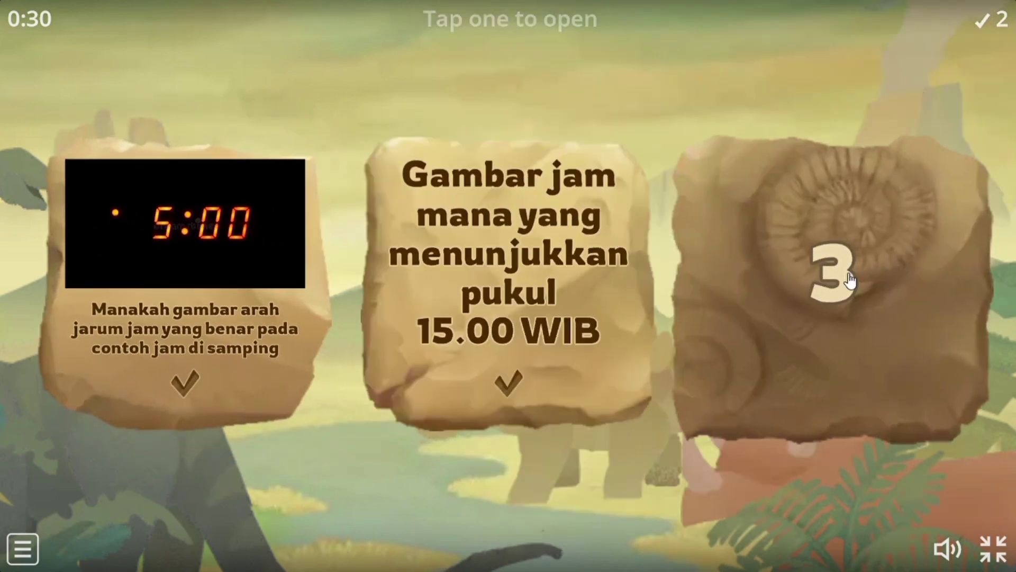
Answer box 3 with option E, 10.10 WIB, and enter the player's name on the leaderboard.
click(839, 294)
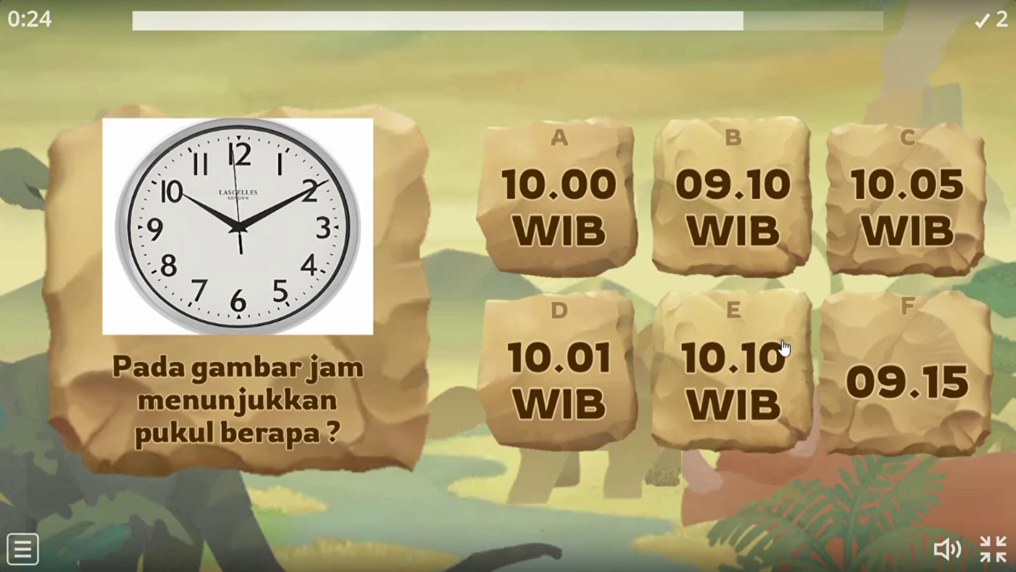
click(738, 350)
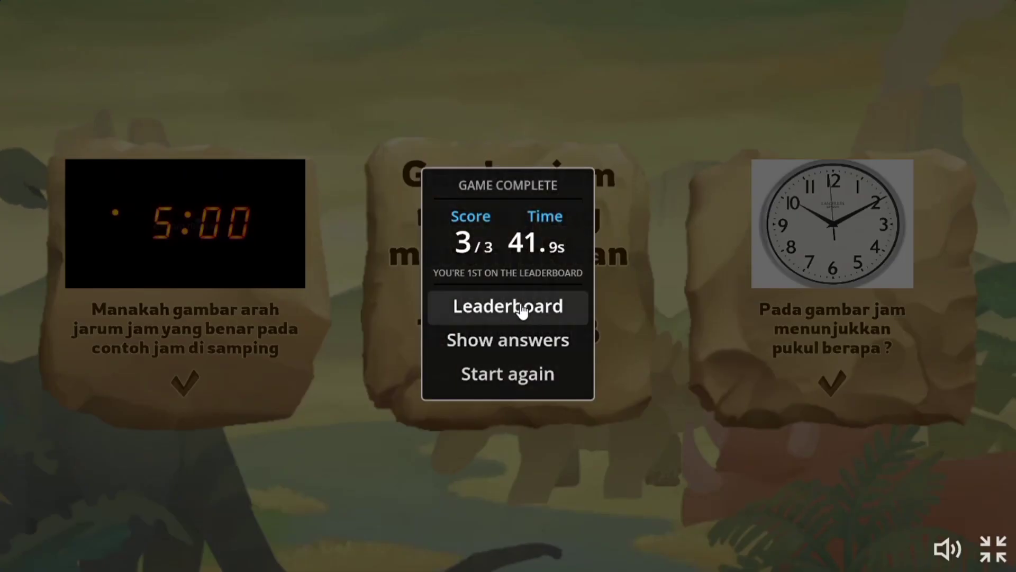
click(523, 311)
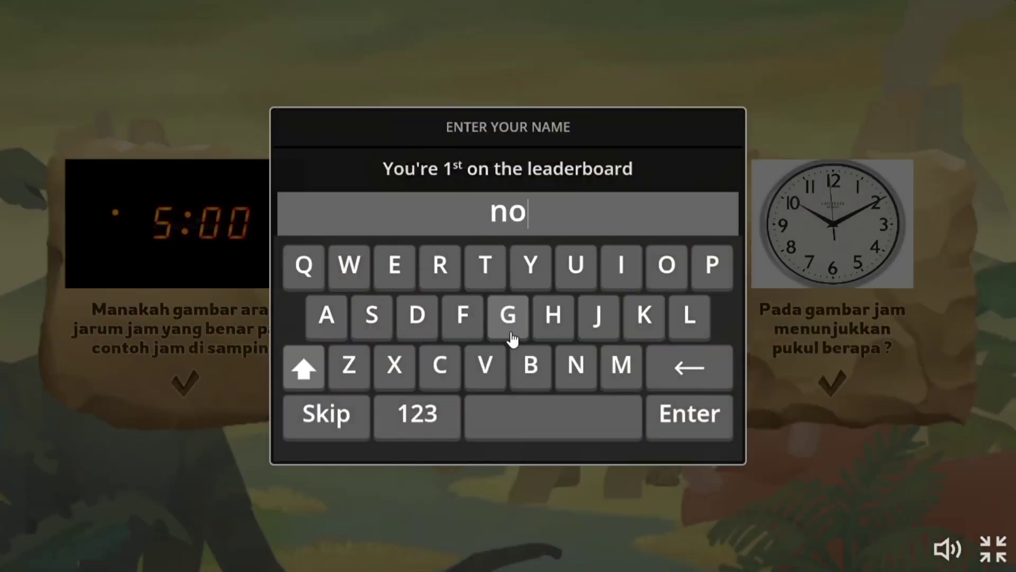
key(Return)
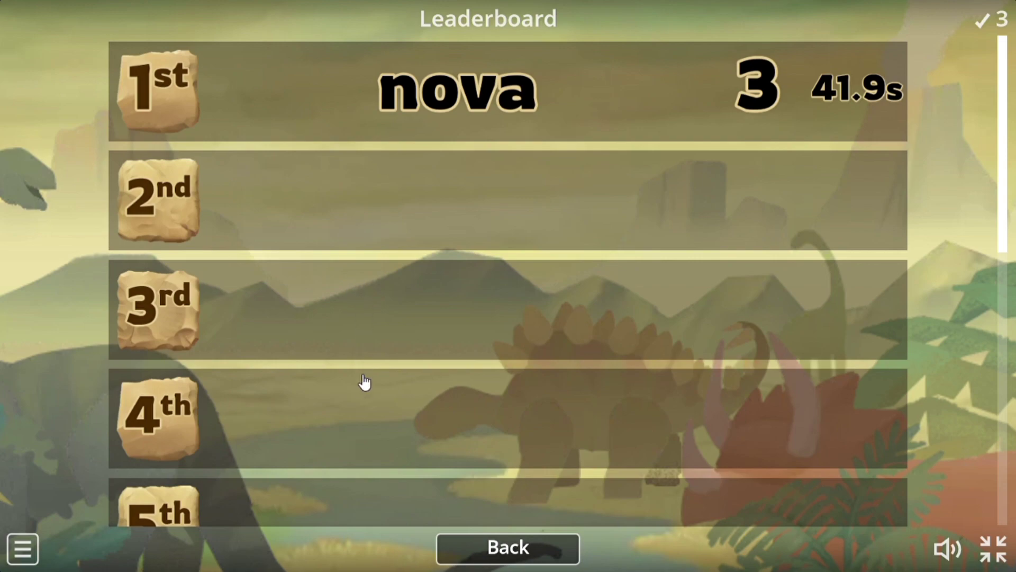
Review the answers of the completed game, restart it and exit full screen.
click(473, 547)
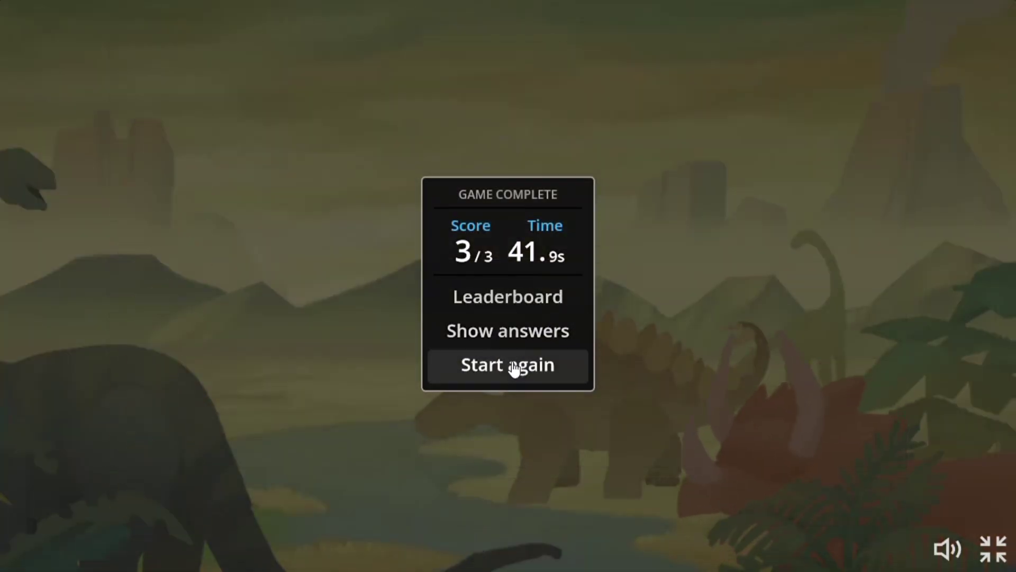
click(520, 342)
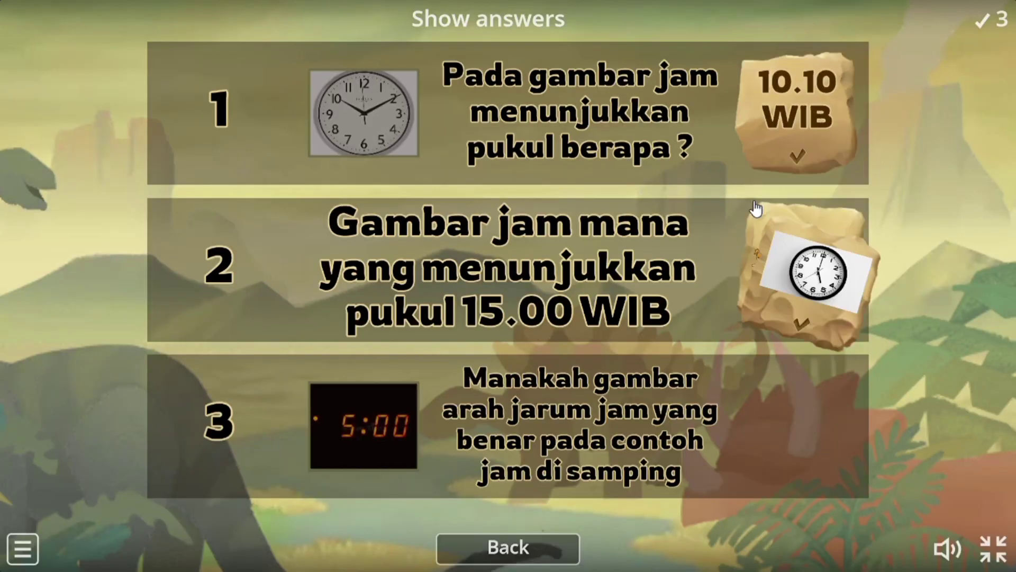
click(540, 544)
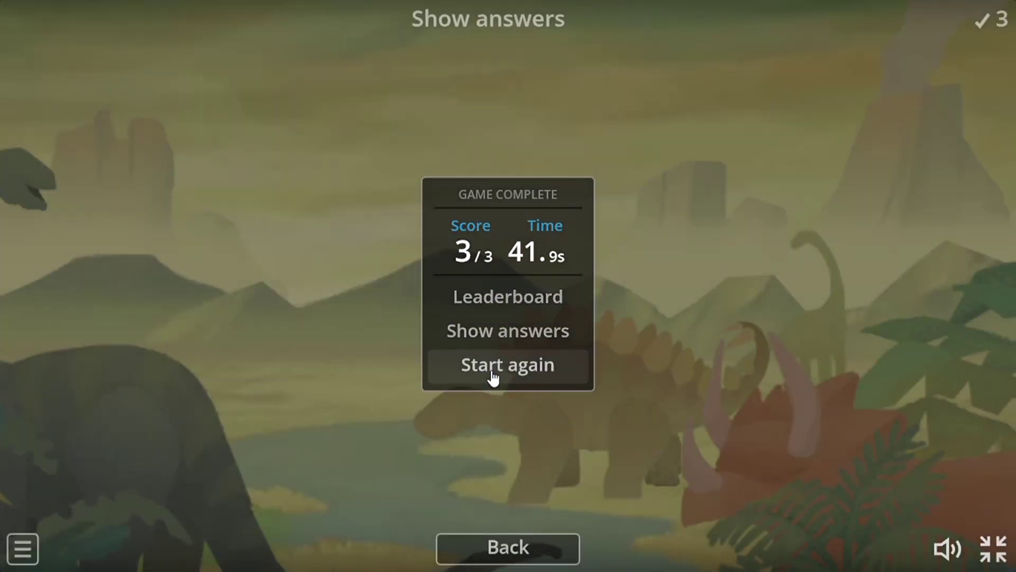
click(492, 377)
click(994, 550)
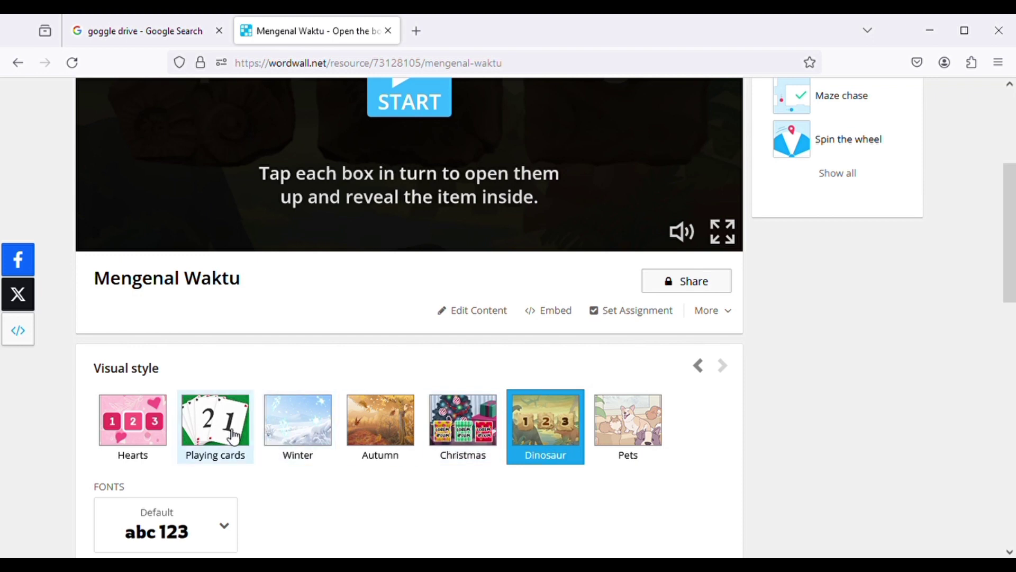
Apply the Magic Library visual style to the activity and start it in full screen.
click(707, 370)
click(706, 370)
click(704, 369)
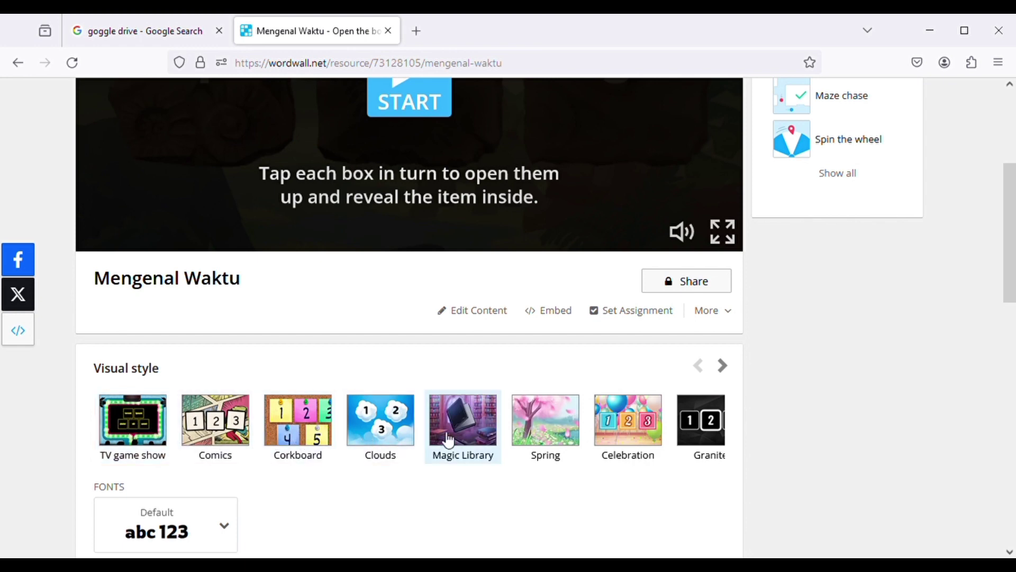
click(467, 440)
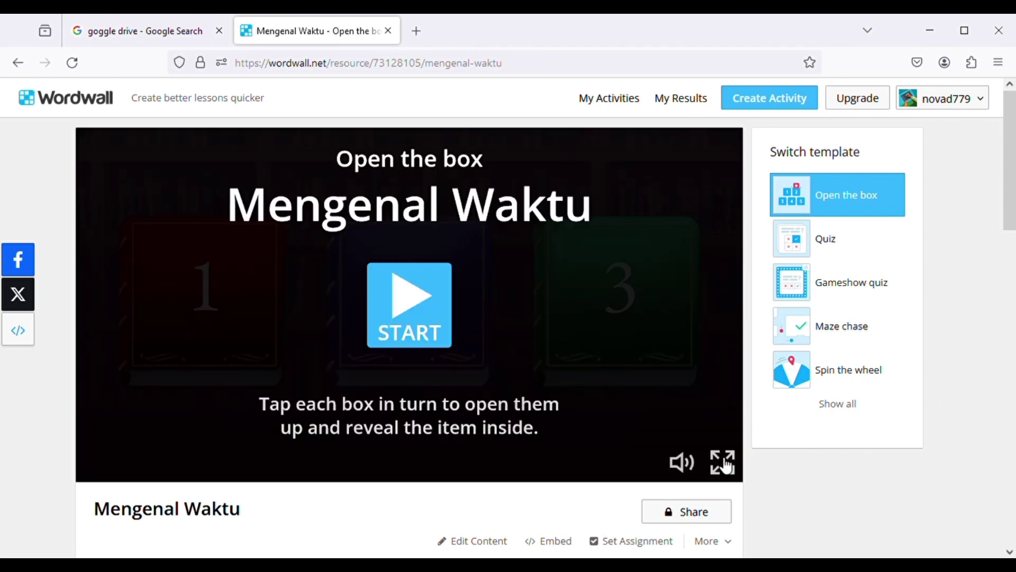
click(723, 463)
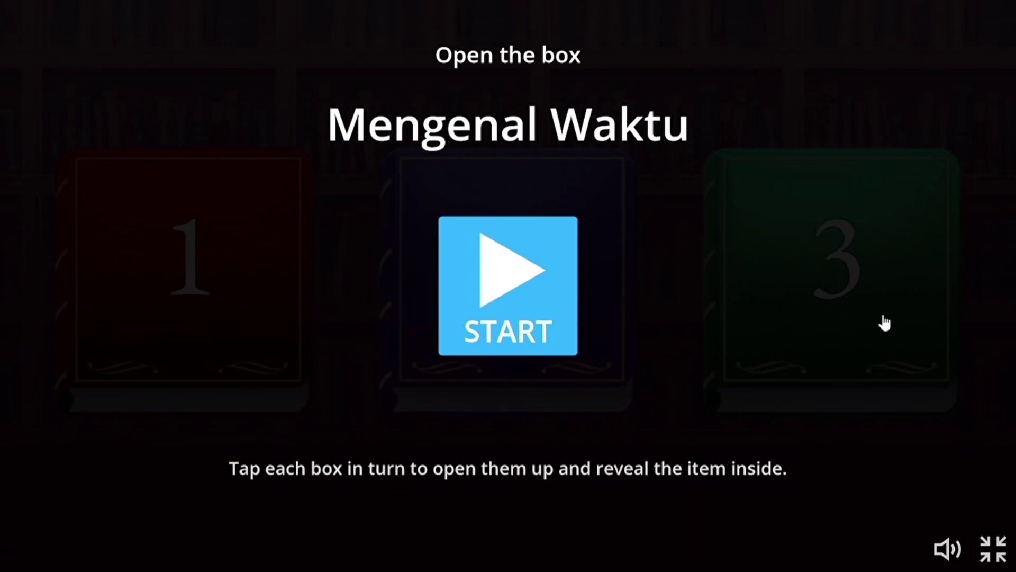
click(508, 291)
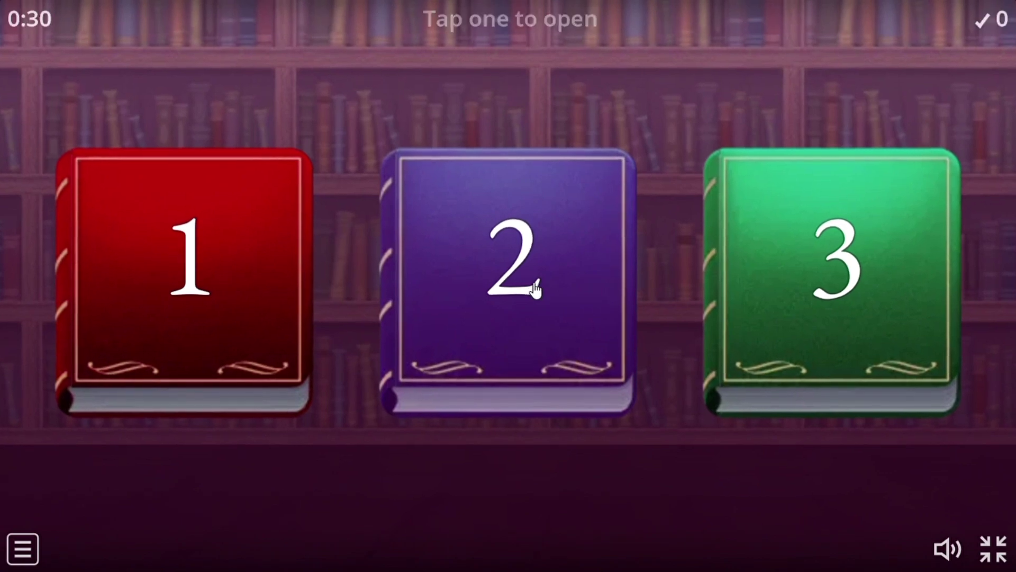
Answer box 2 with option A, 10.00 WIB, and box 1 with clock C.
click(535, 289)
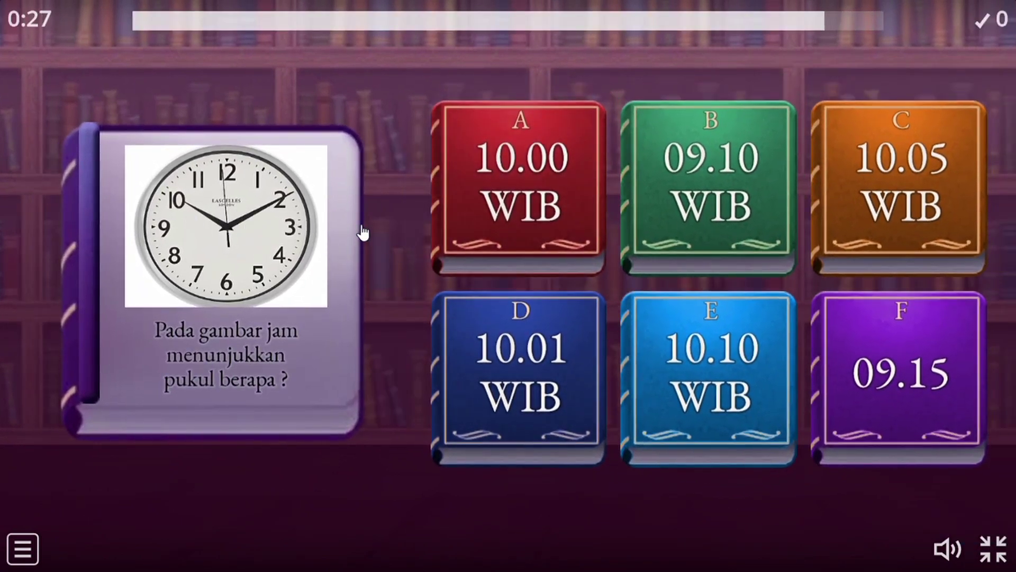
click(524, 211)
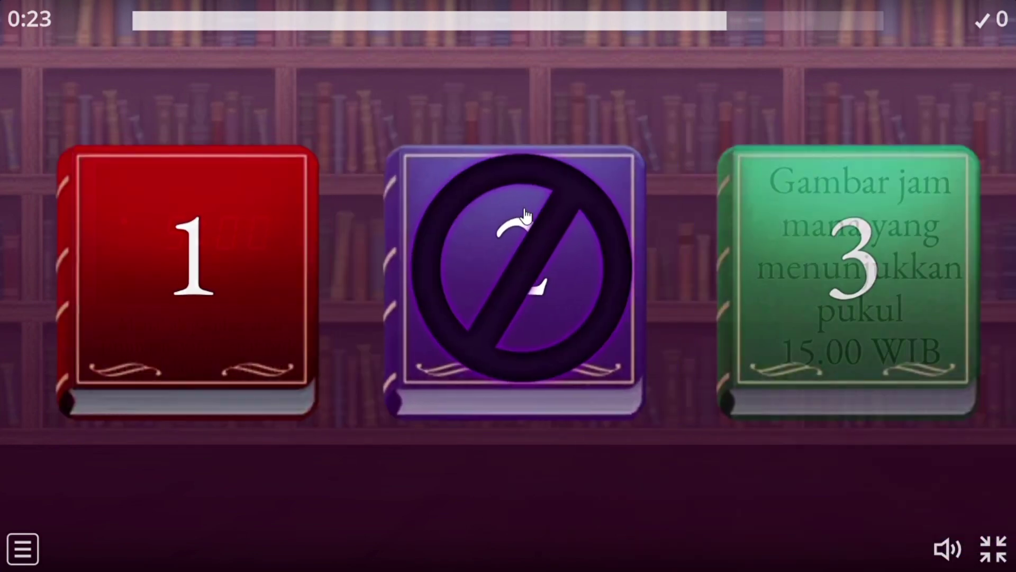
click(239, 262)
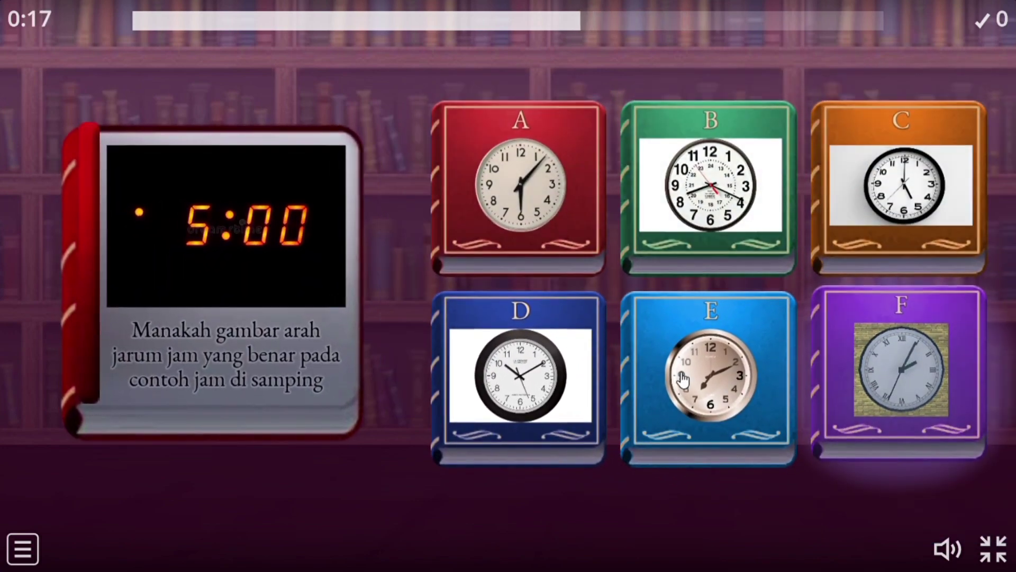
click(862, 193)
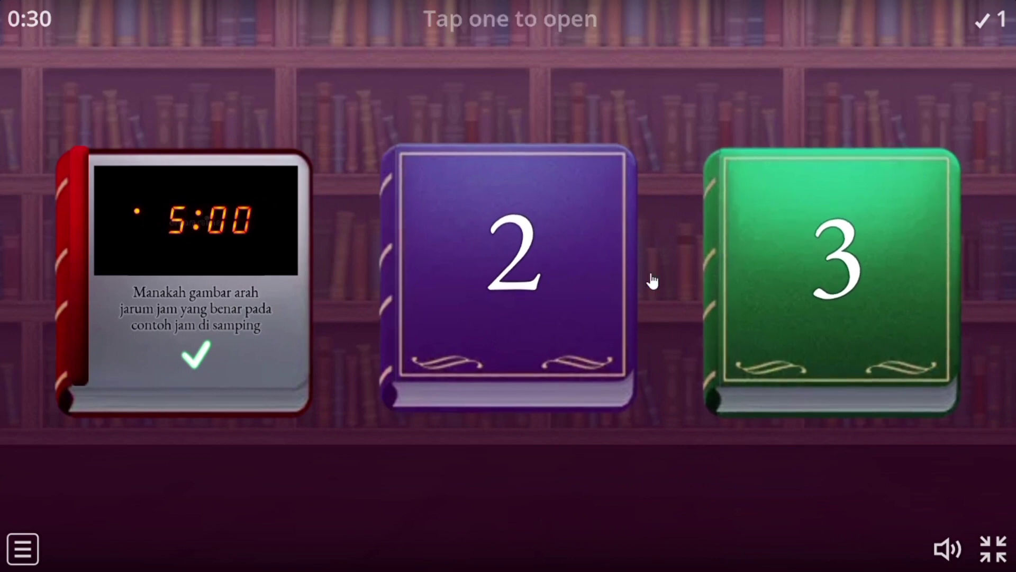
Answer box 2 with option E, 10.10 WIB, and box 3 with clock F.
click(579, 306)
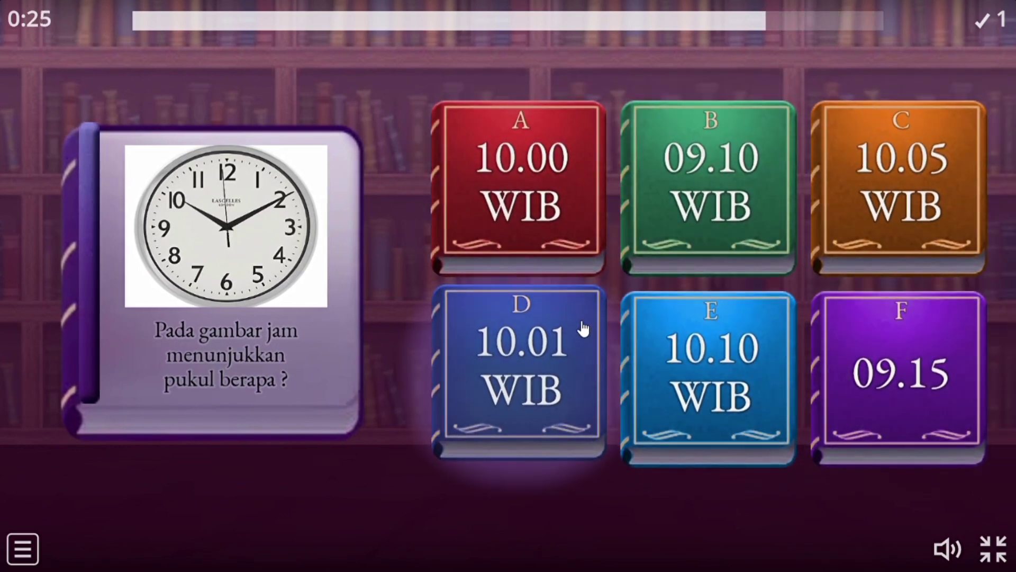
click(691, 356)
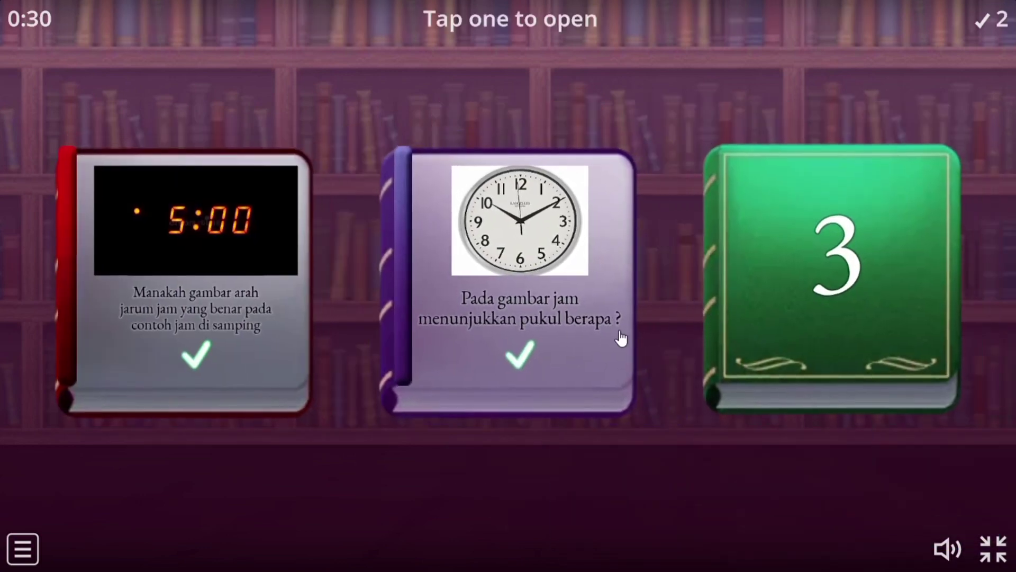
click(767, 311)
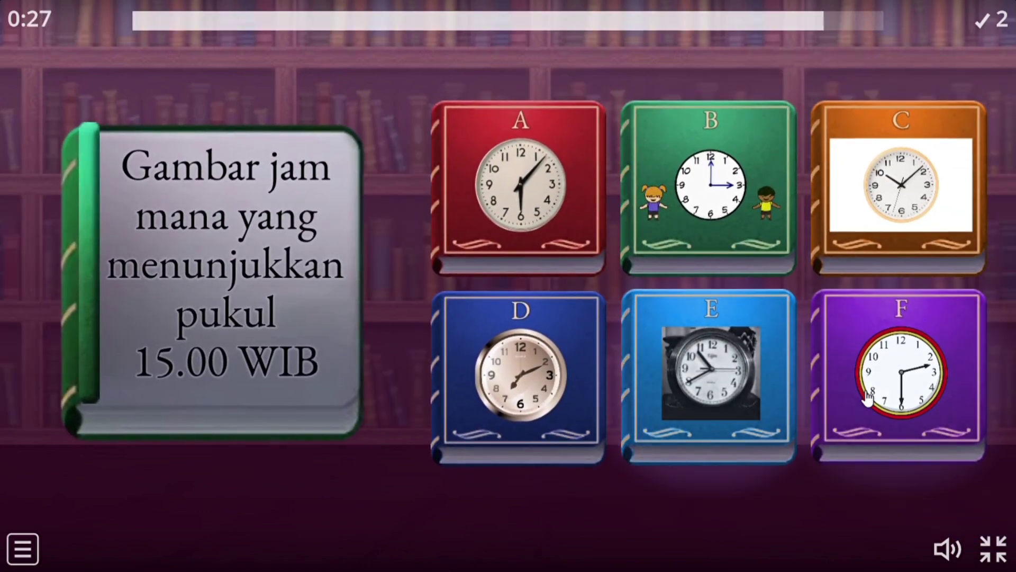
click(894, 377)
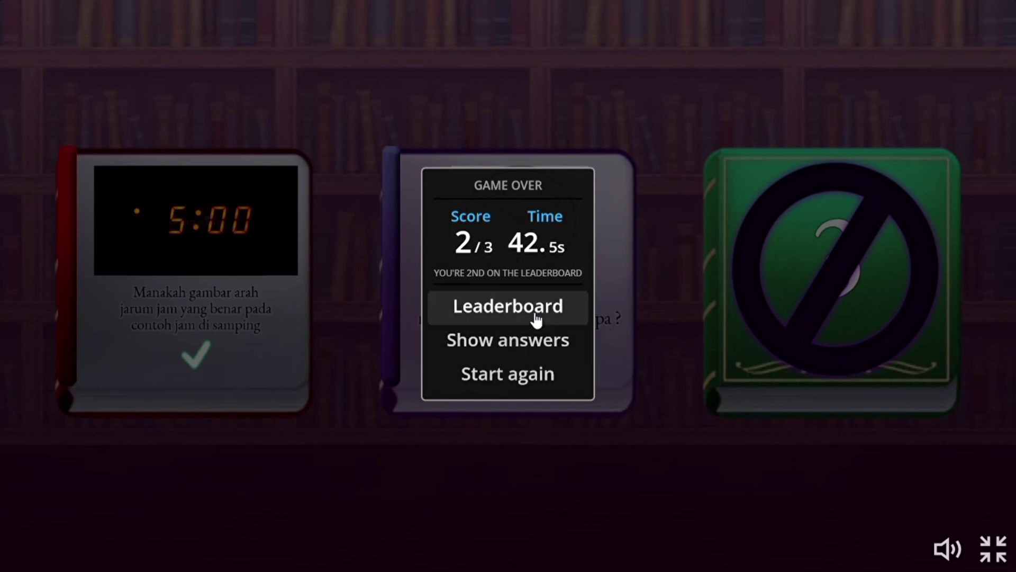
Show the answers of the finished Magic Library game and exit full screen.
click(545, 342)
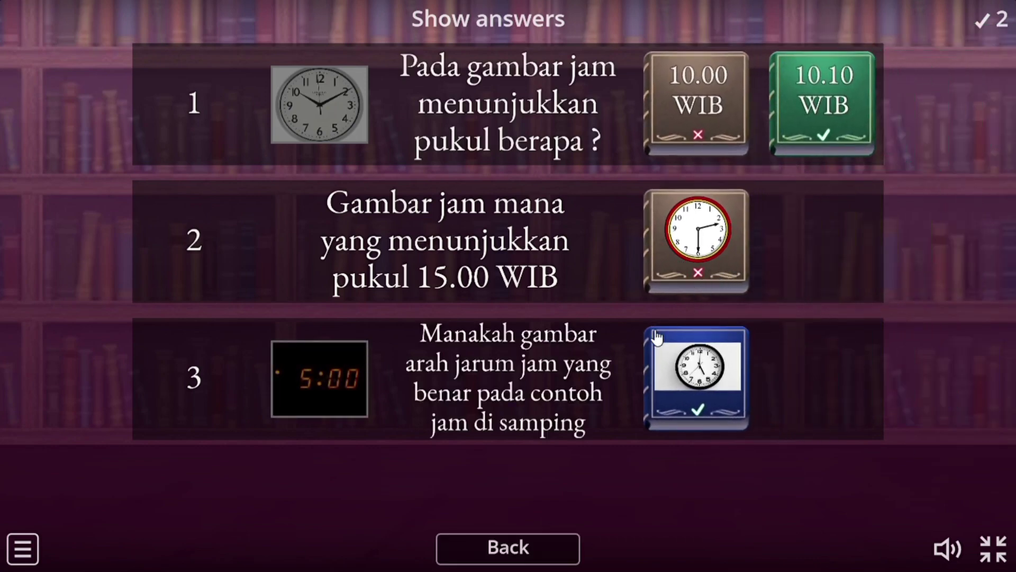
click(546, 554)
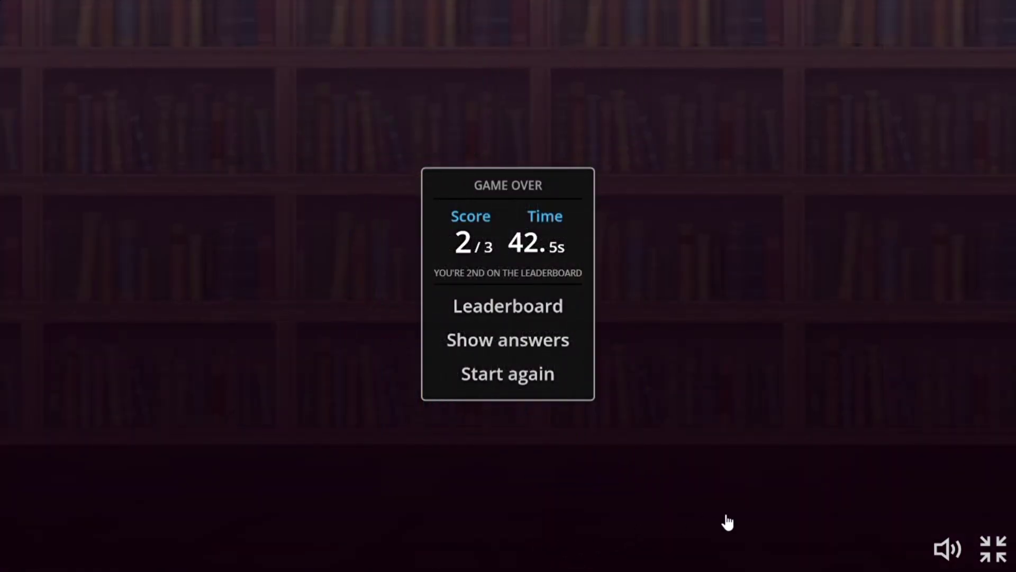
click(1002, 555)
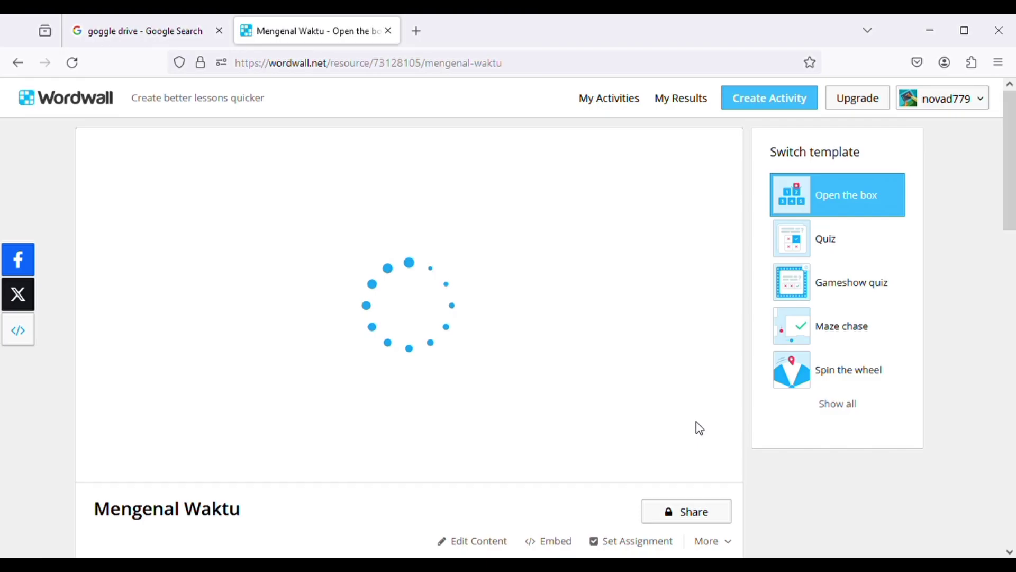
Open the Wordwall website from a new browser page and look through its home page.
key(alt+Left)
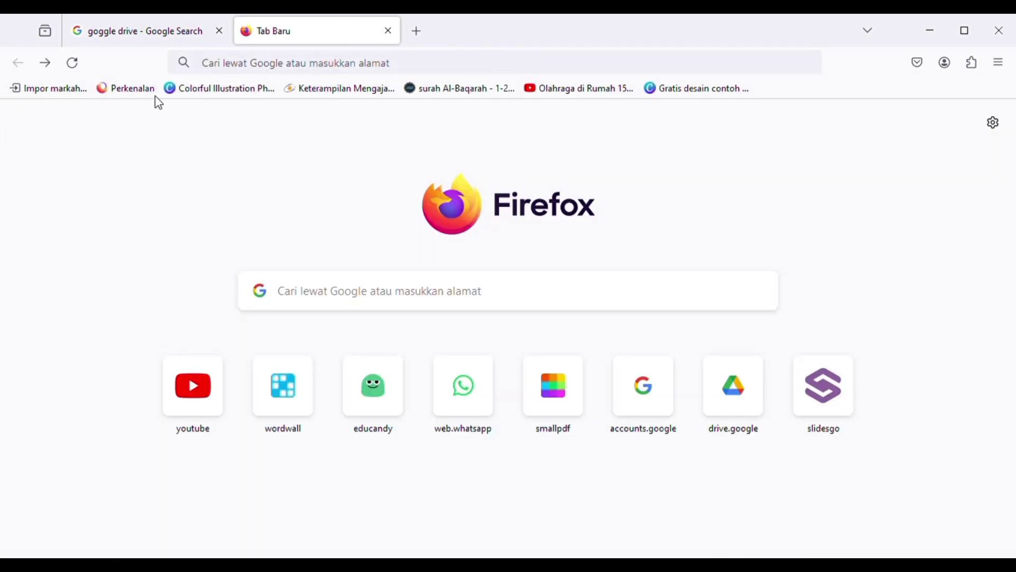
click(376, 304)
text(wordwall)
key(Return)
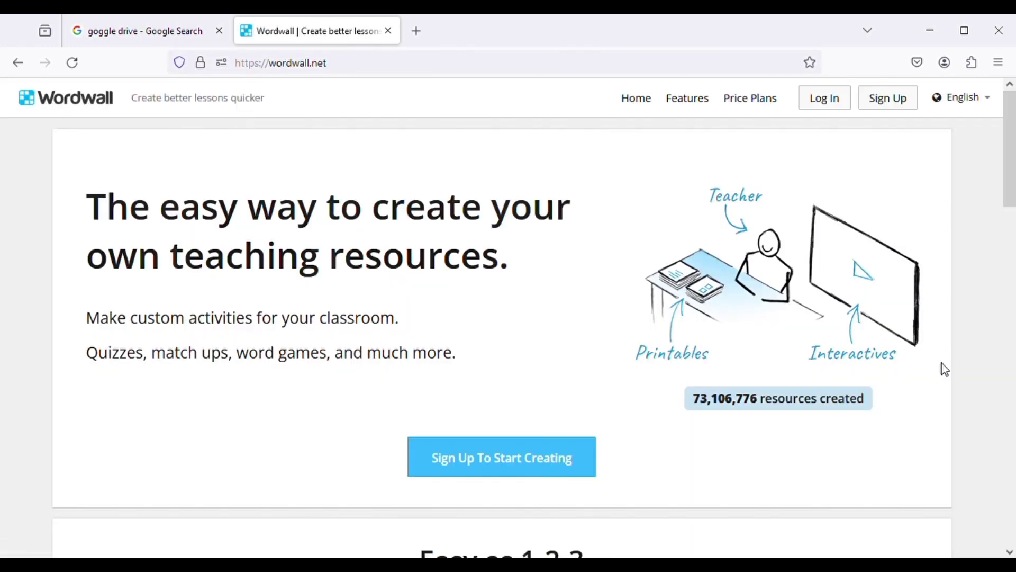
scroll(462, 256, down, 15)
scroll(655, 408, up, 15)
Open the sign-up form for a Basic Wordwall account.
click(482, 470)
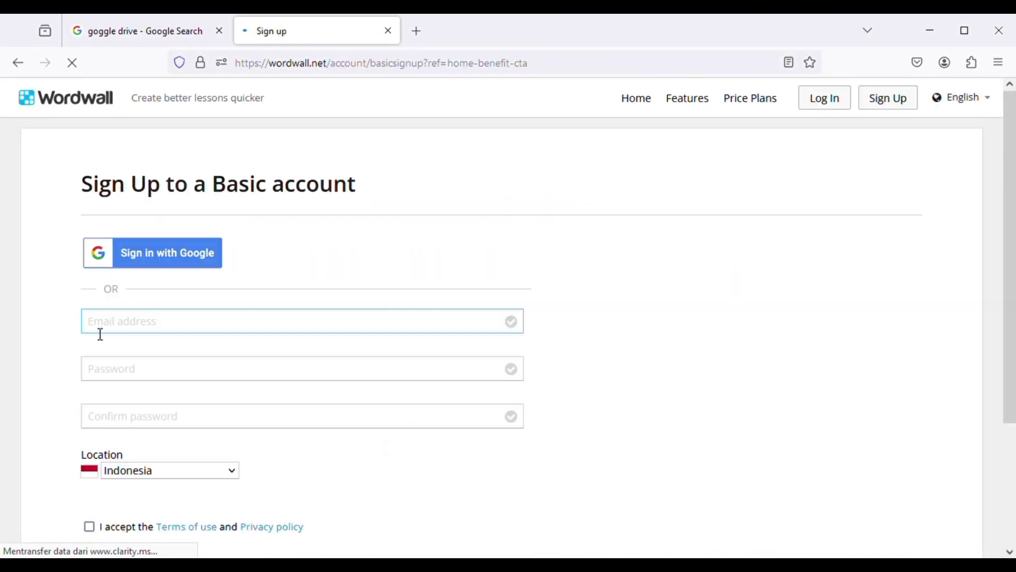
key(Tab)
scroll(316, 485, down, 6)
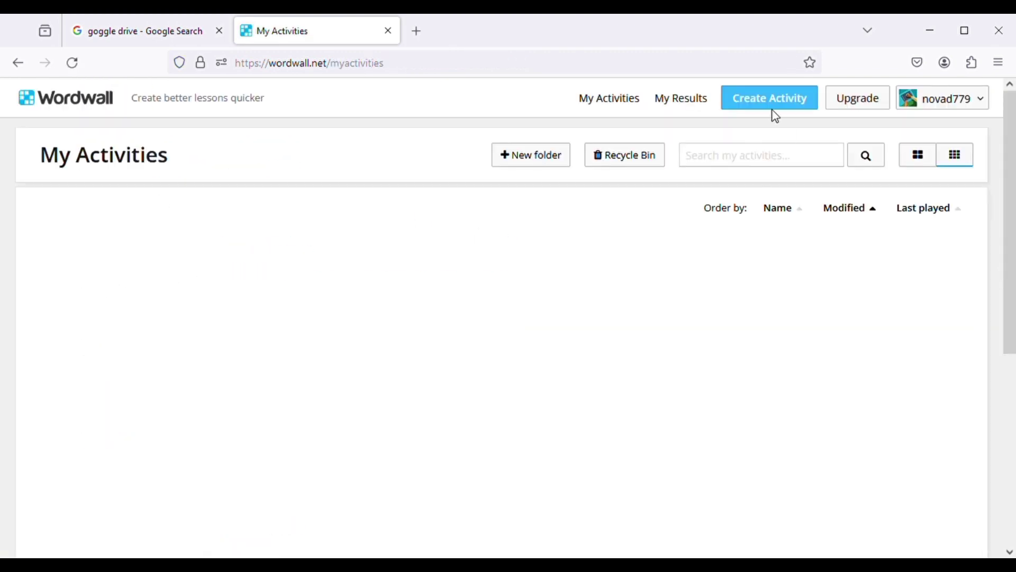
Create an Open the box activity that uses boxes with questions and title it "Mengenal Waktu".
scroll(483, 320, down, 8)
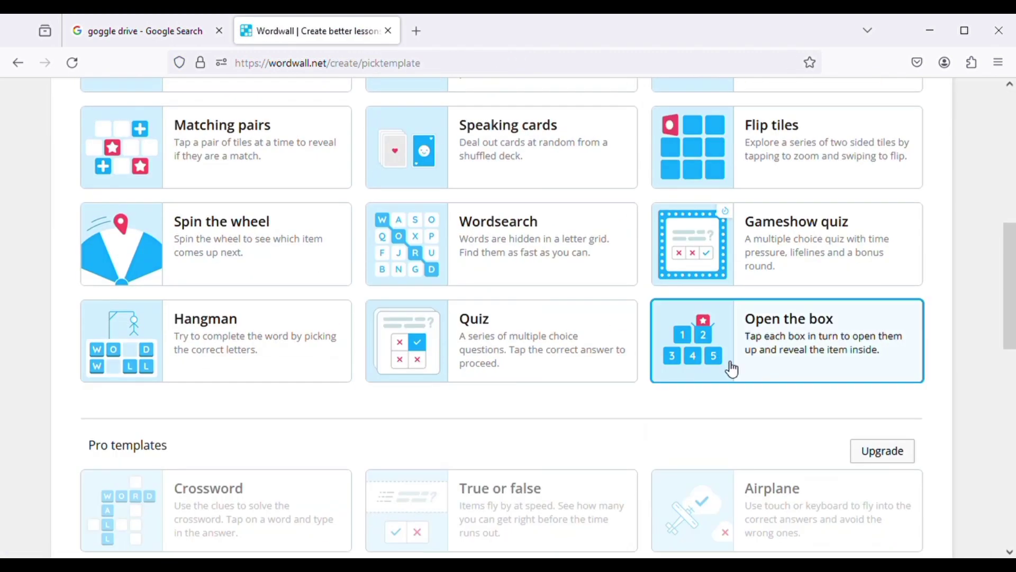
click(731, 367)
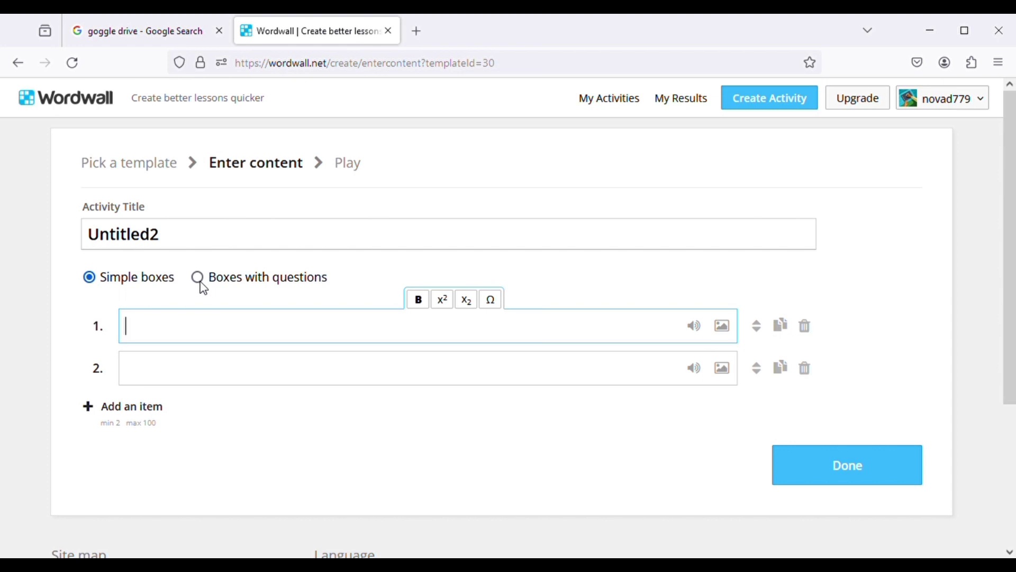
click(198, 279)
text(Mengenal Wa)
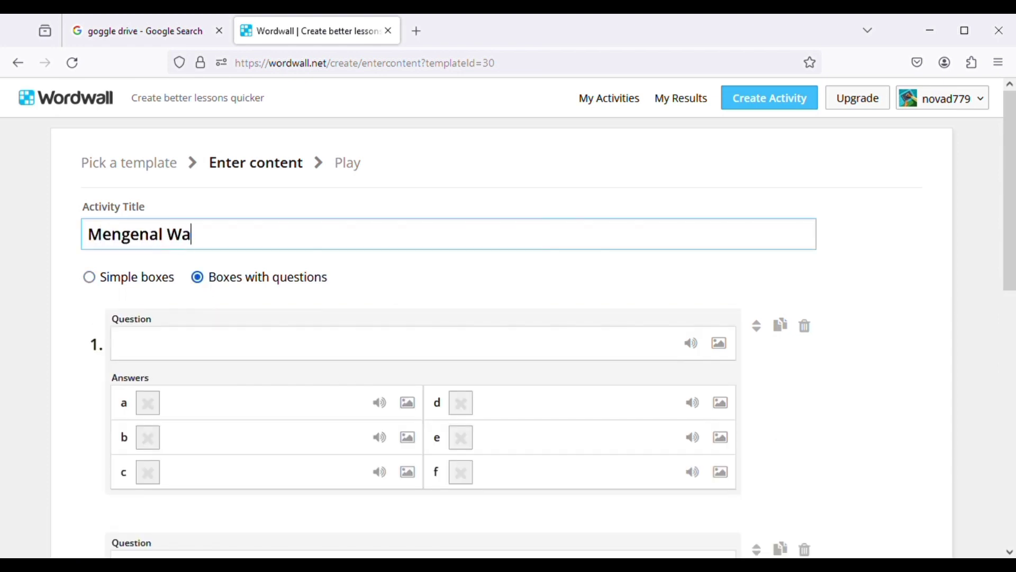
text(ktu)
Search the image library for "clock" to illustrate question 1 and browse the pictures.
click(135, 354)
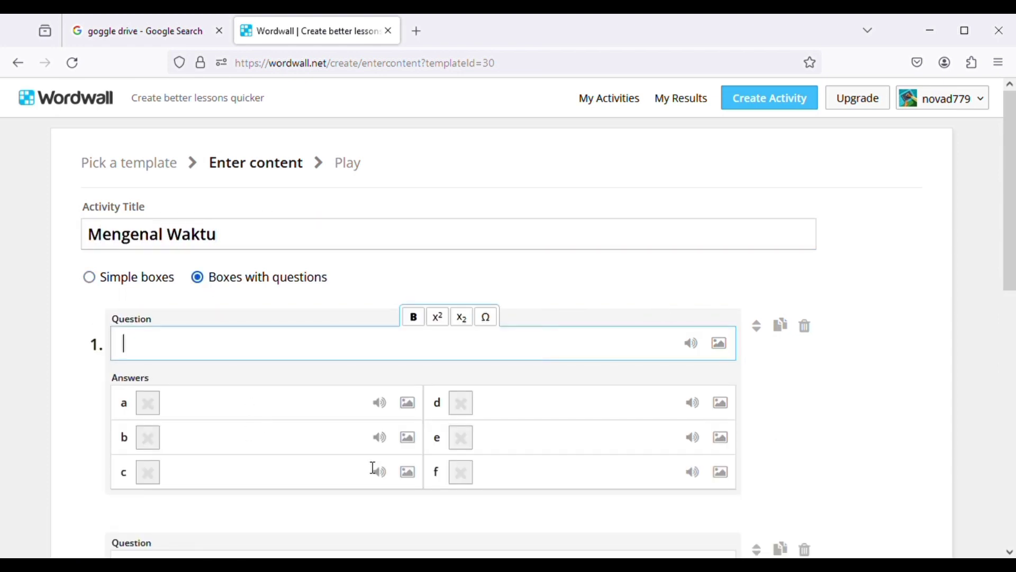
click(720, 345)
text(clock)
click(452, 210)
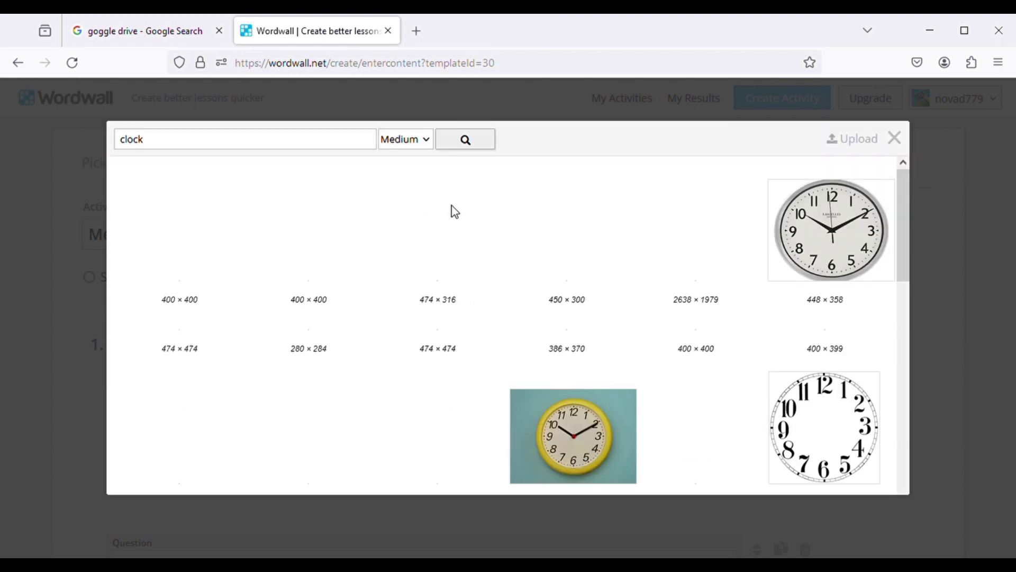
drag(904, 197, 904, 206)
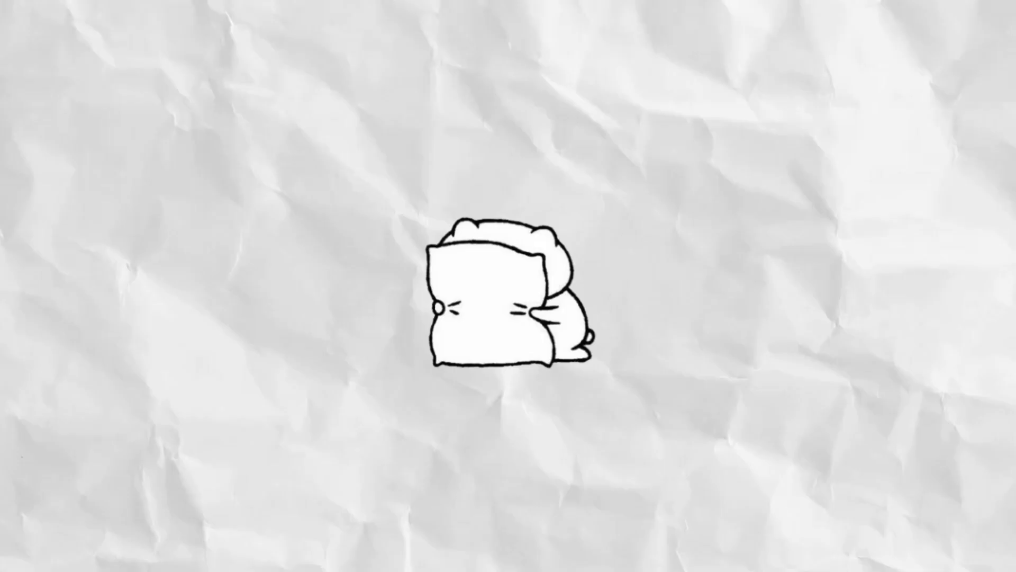